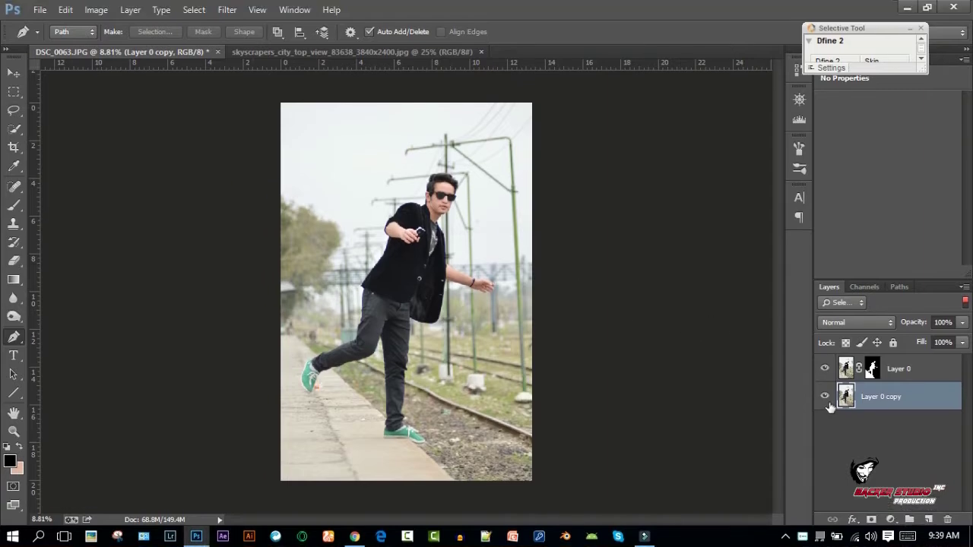
Hide the original Layer 0 photo to check the man's cutout
left_click(825, 396)
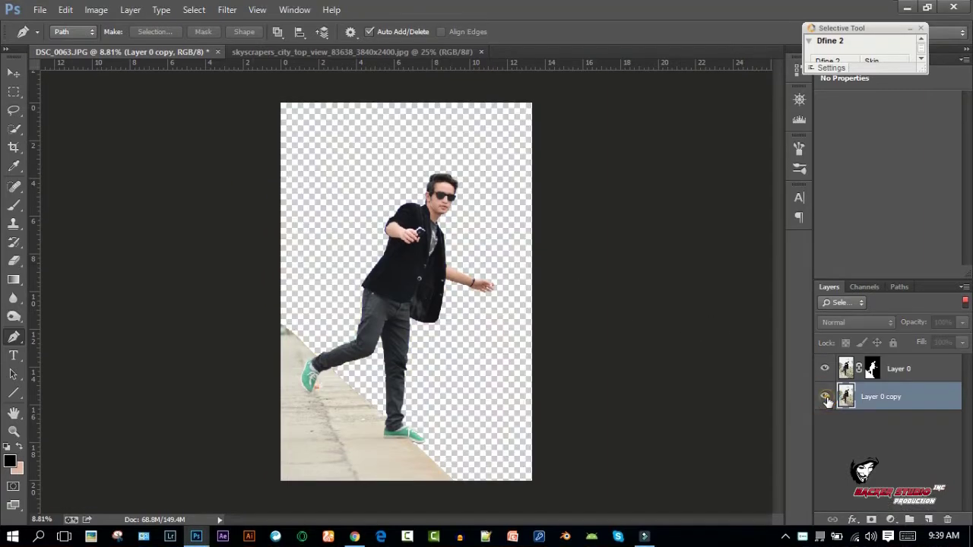
left_click(363, 51)
left_click(175, 52)
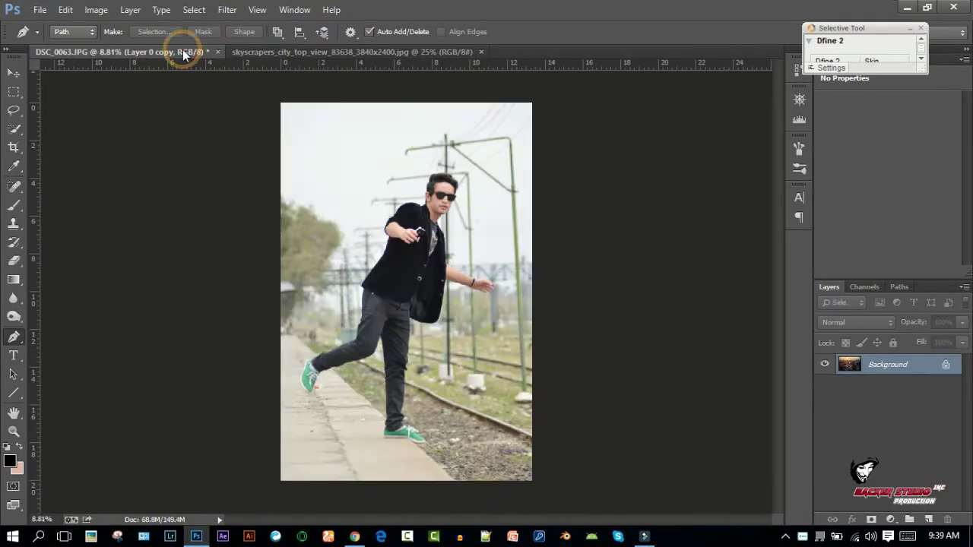
left_click(824, 395)
Add a green Solid Color fill layer behind the cutout
left_click(890, 519)
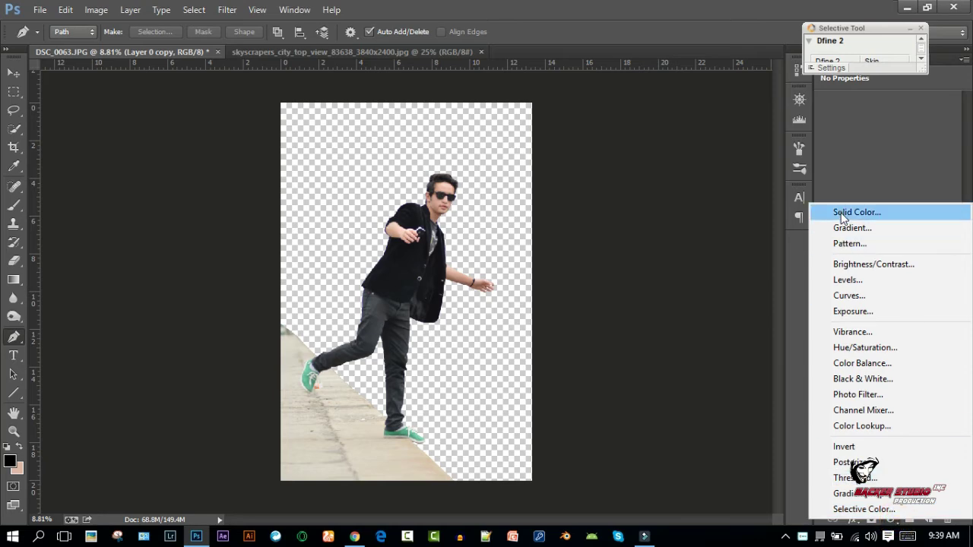
left_click(828, 211)
left_click(717, 297)
left_click_drag(746, 251, 753, 370)
left_click(851, 235)
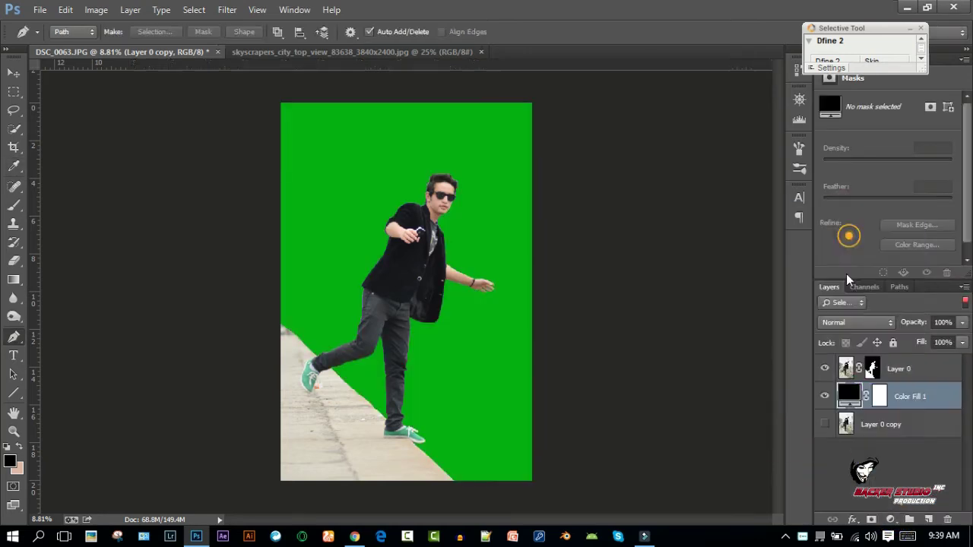
Refine the cutout's mask around the hair with an enlarged brush and added feather
left_click(872, 370)
scroll(406, 167, "up", 3)
scroll(406, 167, "up", 3)
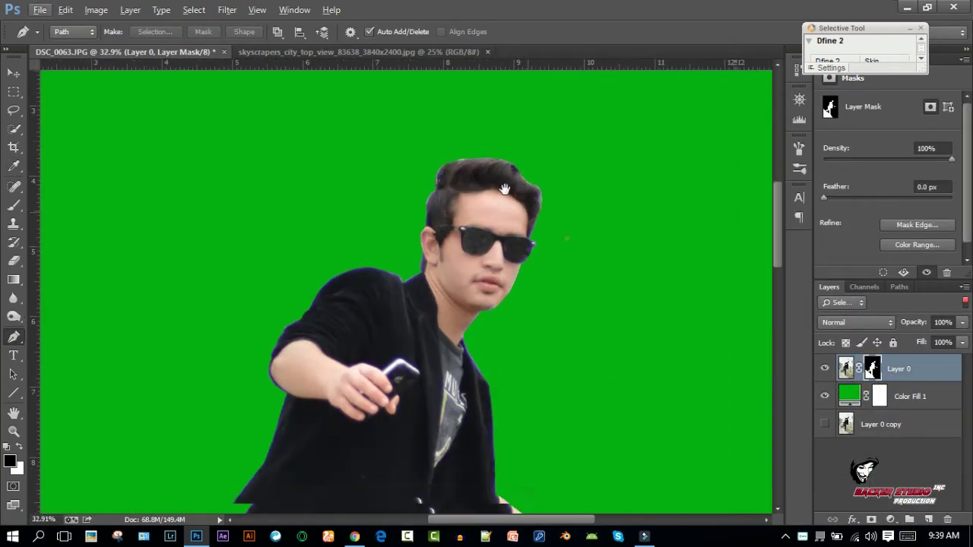
scroll(406, 167, "up", 2)
right_click(872, 370)
left_click(840, 494)
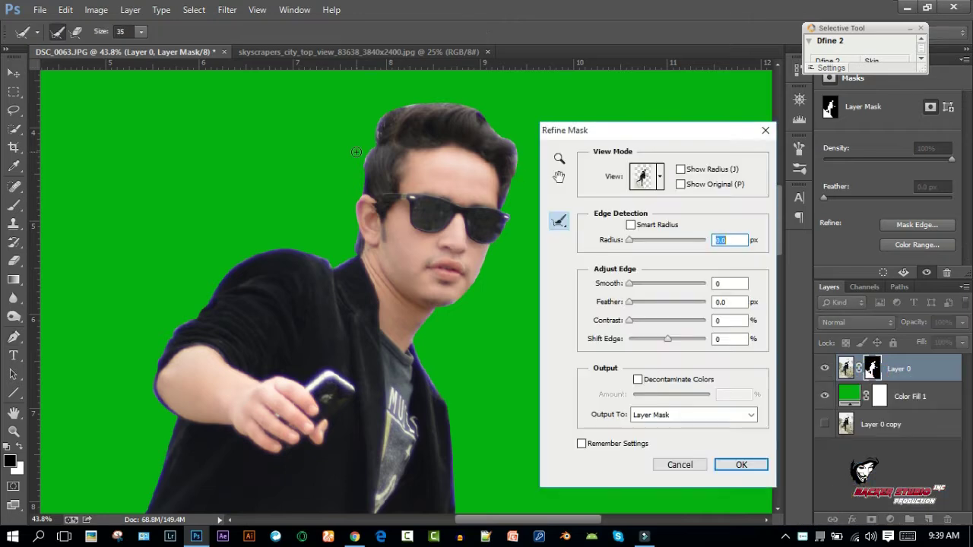
left_click_drag(101, 32, 109, 32)
left_click_drag(368, 156, 523, 203)
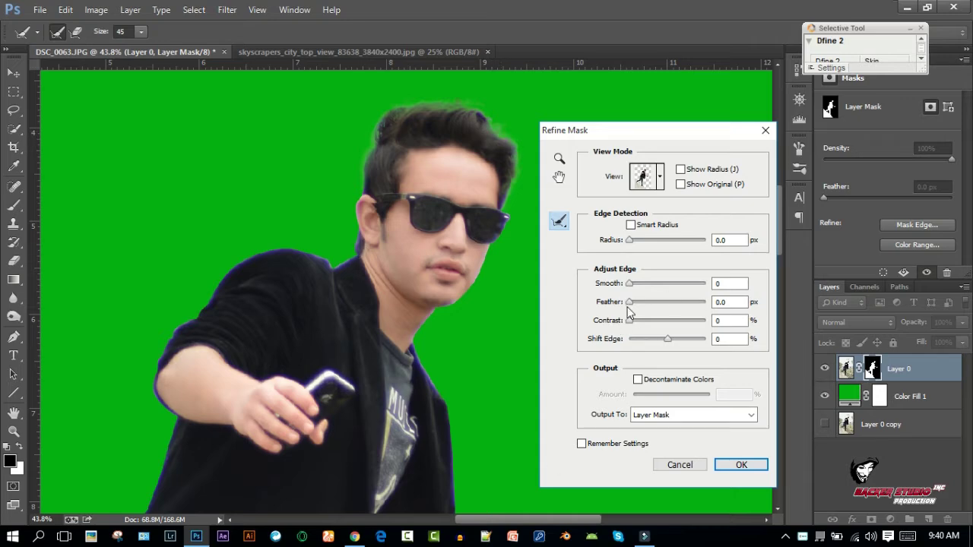
scroll(430, 325, "down", 3)
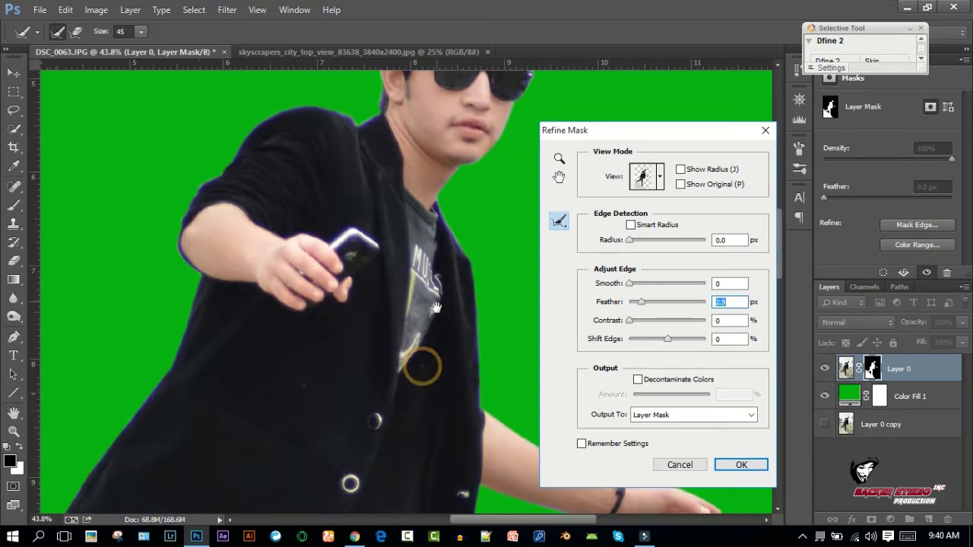
left_click(741, 465)
key("p")
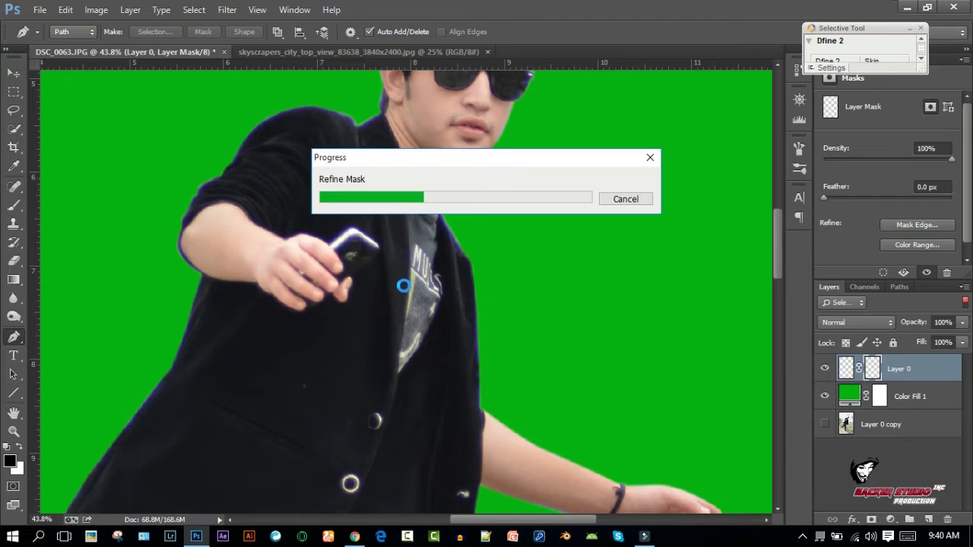
scroll(595, 303, "down", 5)
scroll(595, 302, "down", 1)
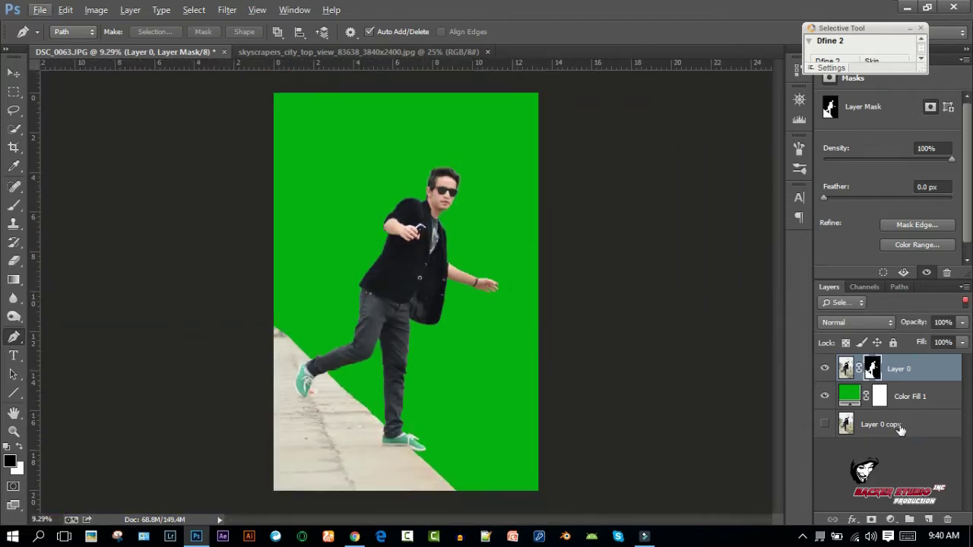
Convert the cutout layer to a Smart Object, rasterize it and duplicate it
left_click(882, 424)
left_click(886, 396)
right_click(895, 369)
left_click(764, 181)
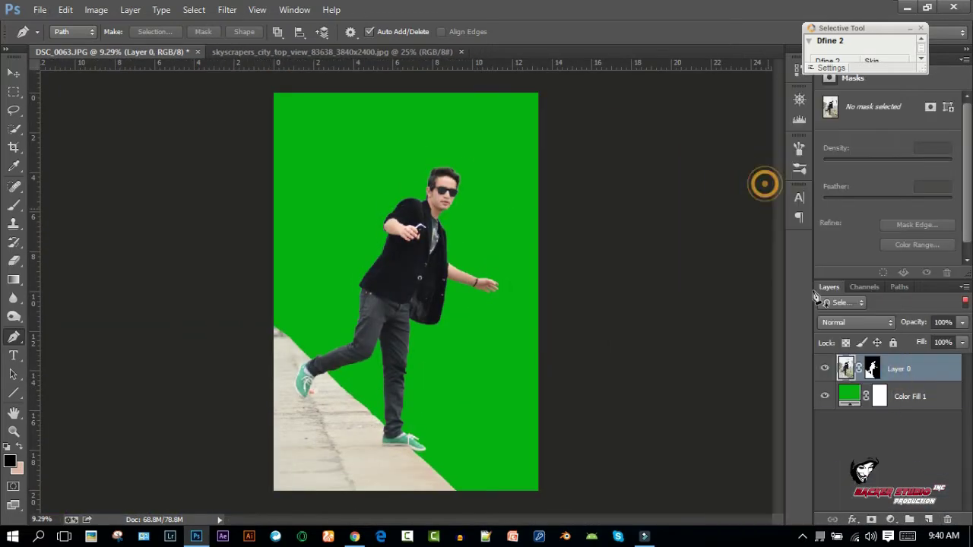
right_click(887, 371)
left_click(741, 227)
scroll(363, 281, "up", 2)
scroll(363, 281, "up", 5)
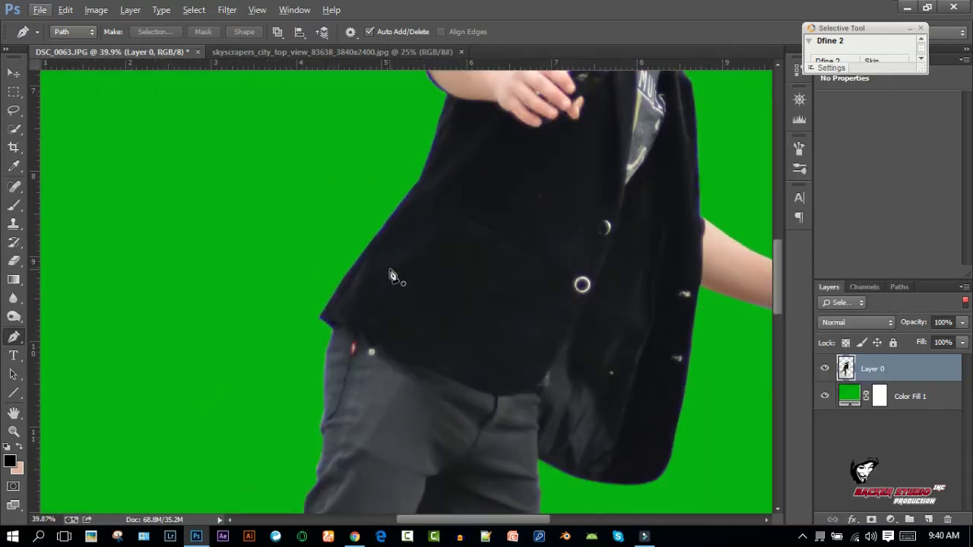
key("ctrl+j")
Load the man's outline as a selection and clone away the purple jacket-edge fringe
left_click(846, 370, "ctrl")
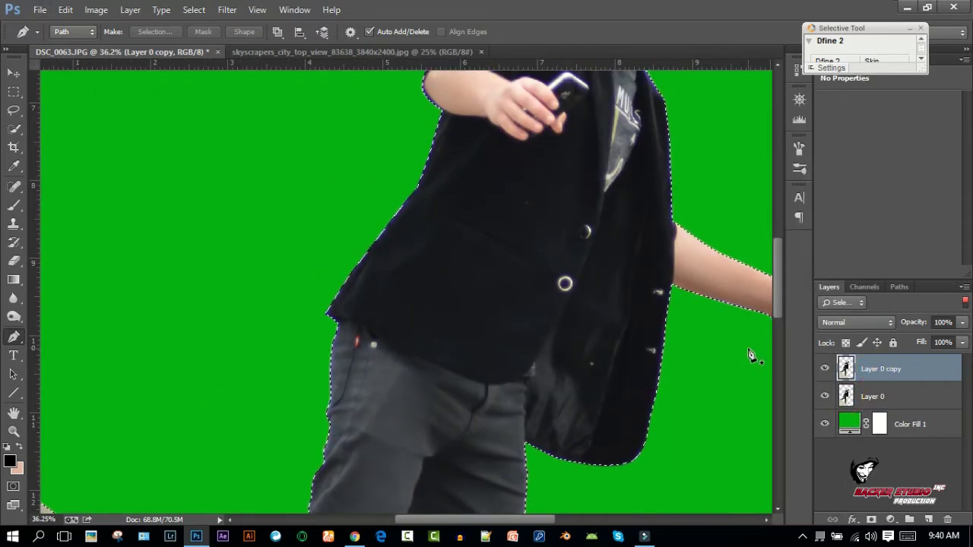
left_click(14, 223)
scroll(368, 241, "up", 2)
scroll(368, 242, "up", 1)
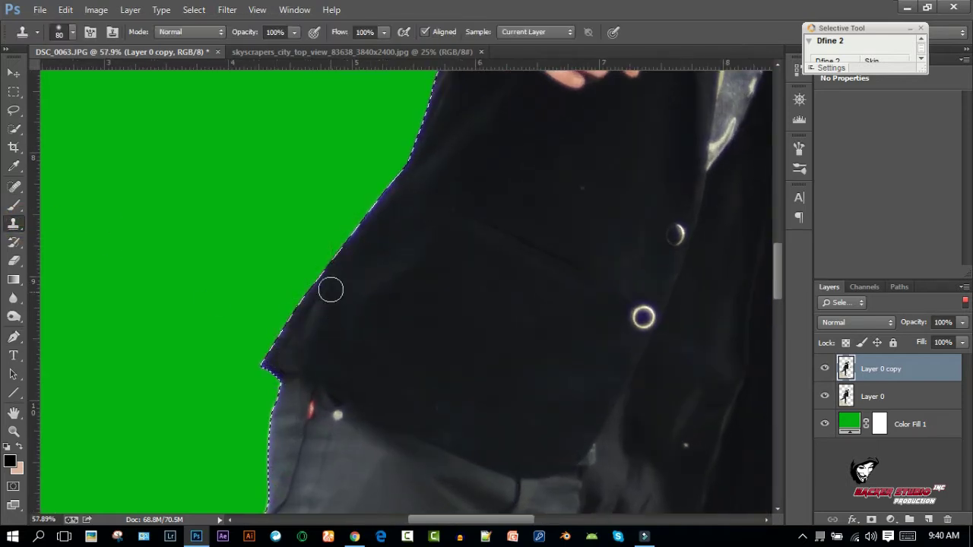
left_click_drag(348, 240, 300, 305)
left_click(354, 223)
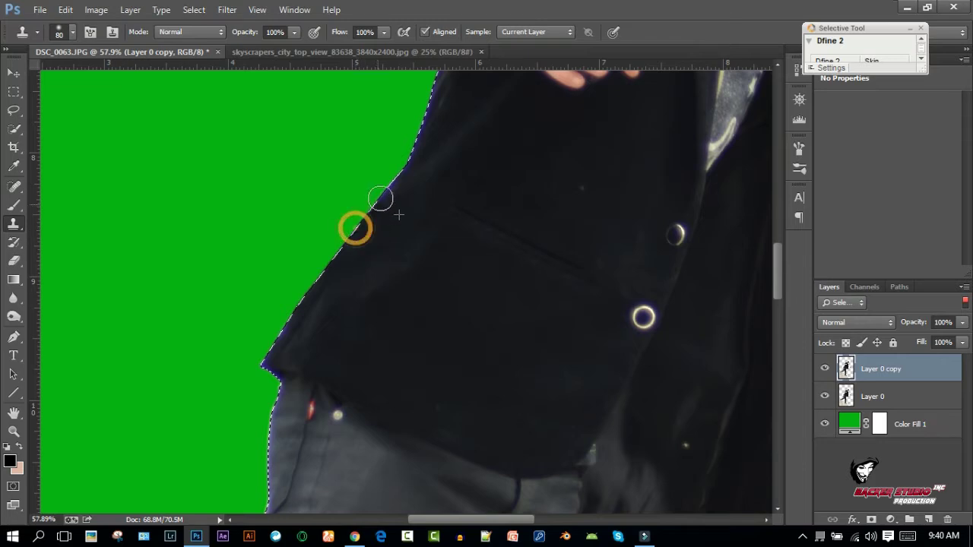
scroll(408, 209, "up", 2)
scroll(426, 228, "up", 1)
left_click_drag(429, 193, 402, 282)
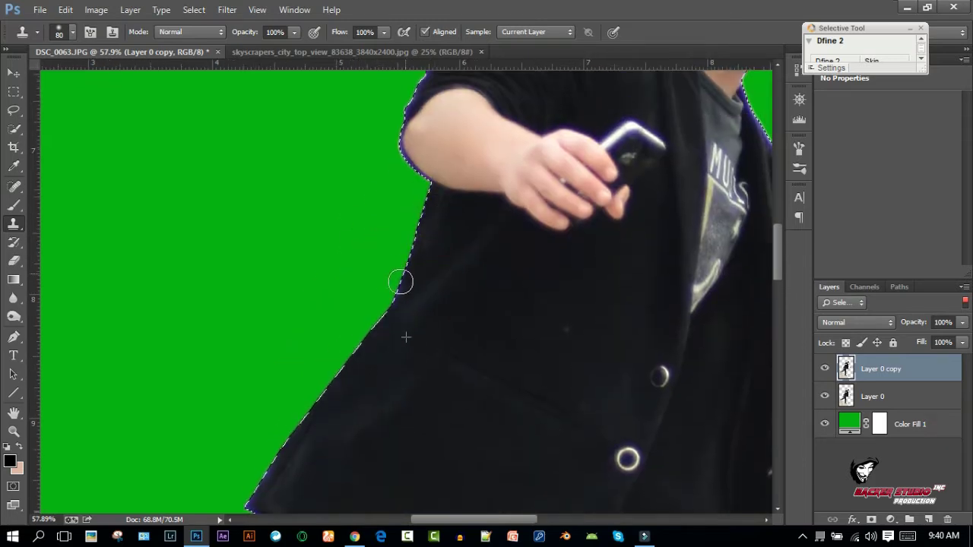
scroll(426, 245, "up", 2)
Clone clean jacket colour over the fringe along the shoulder and upper arm
left_click(605, 158)
left_click_drag(604, 159, 527, 176)
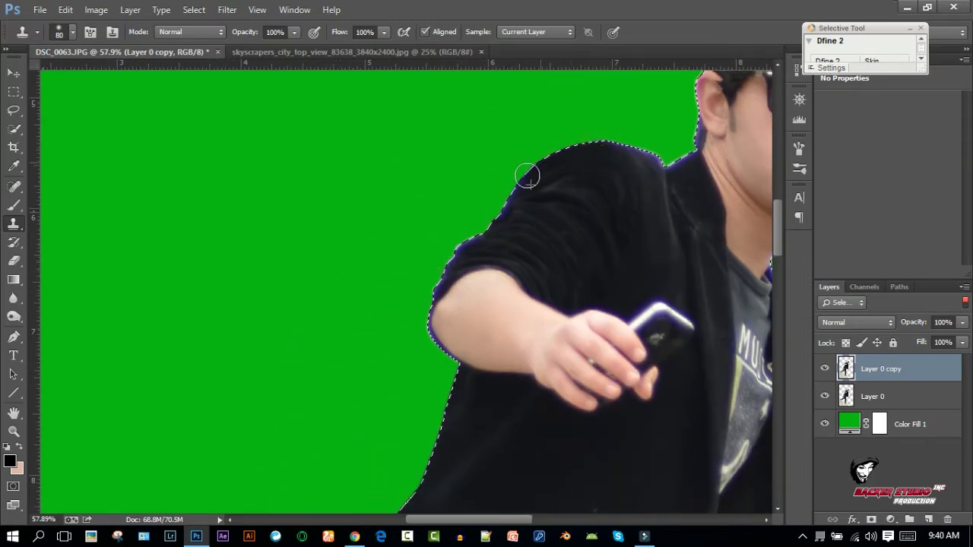
left_click_drag(498, 217, 453, 256)
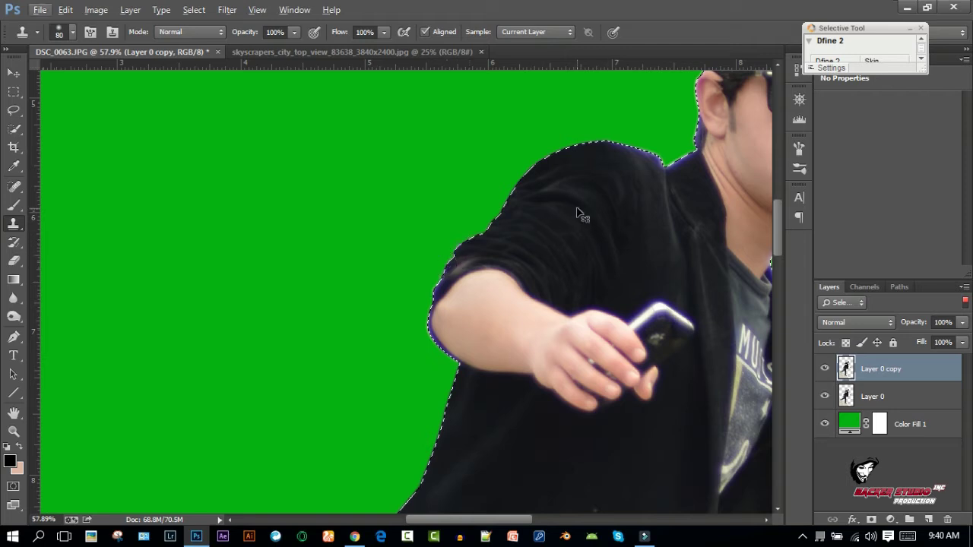
left_click_drag(493, 228, 452, 263)
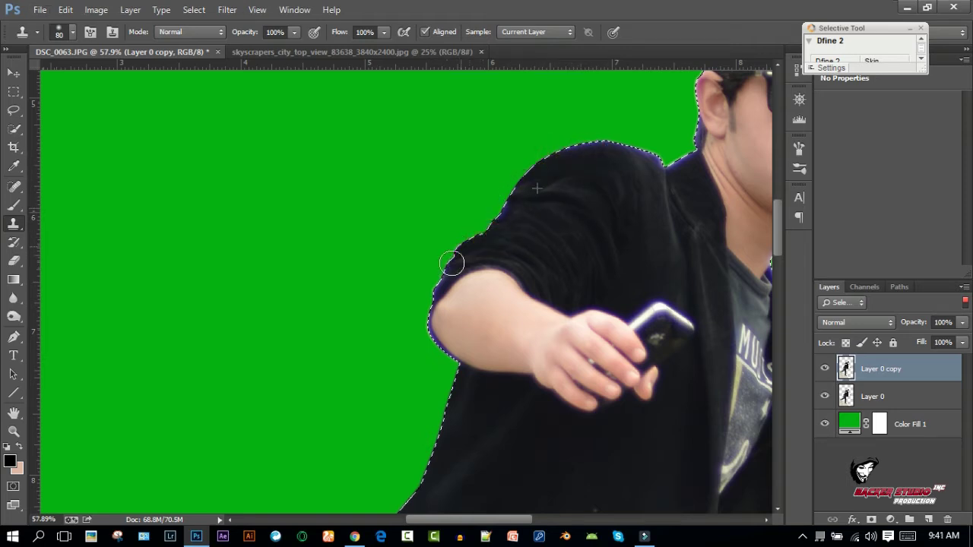
left_click_drag(506, 203, 593, 159)
left_click(616, 153)
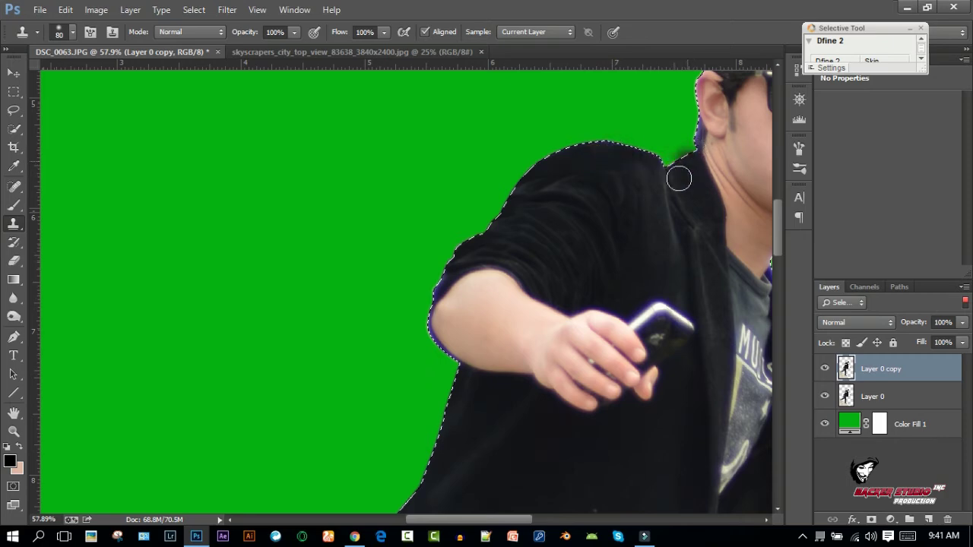
Sample clean trouser colour at the hip and bring the legs and hem into view
scroll(677, 175, "down", 3)
scroll(522, 315, "down", 4)
scroll(503, 422, "up", 5)
scroll(566, 262, "up", 1)
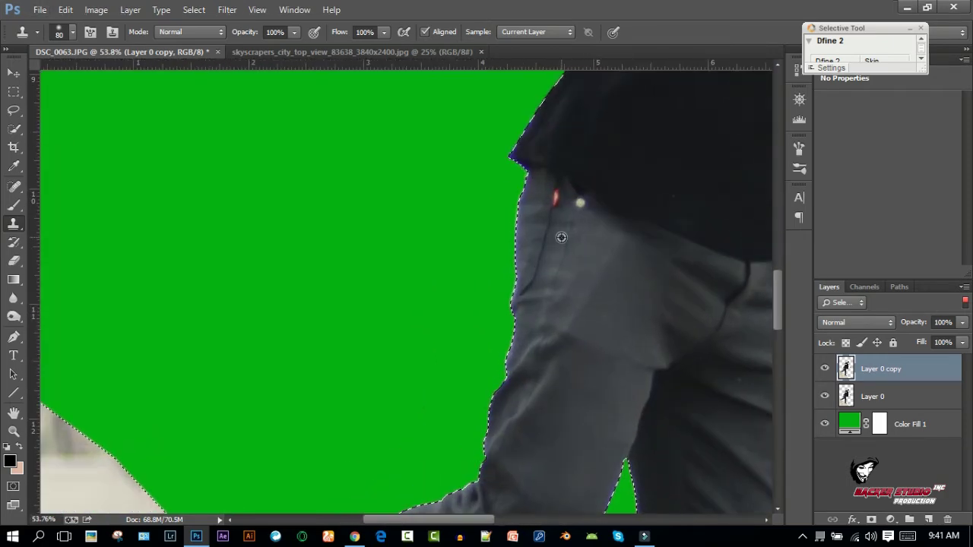
left_click(519, 197, "alt")
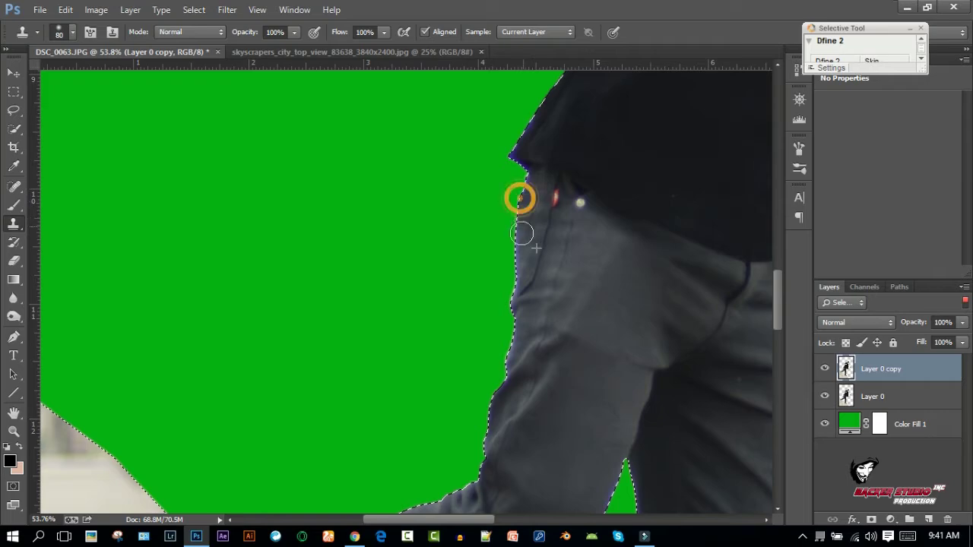
left_click_drag(506, 385, 654, 189)
left_click_drag(683, 294, 375, 296)
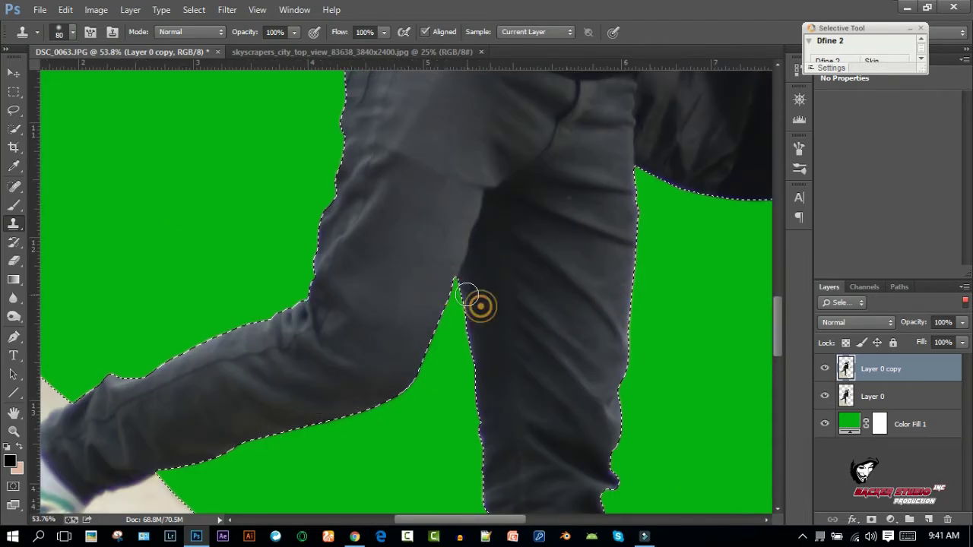
left_click_drag(477, 413, 495, 279)
left_click_drag(494, 398, 496, 220)
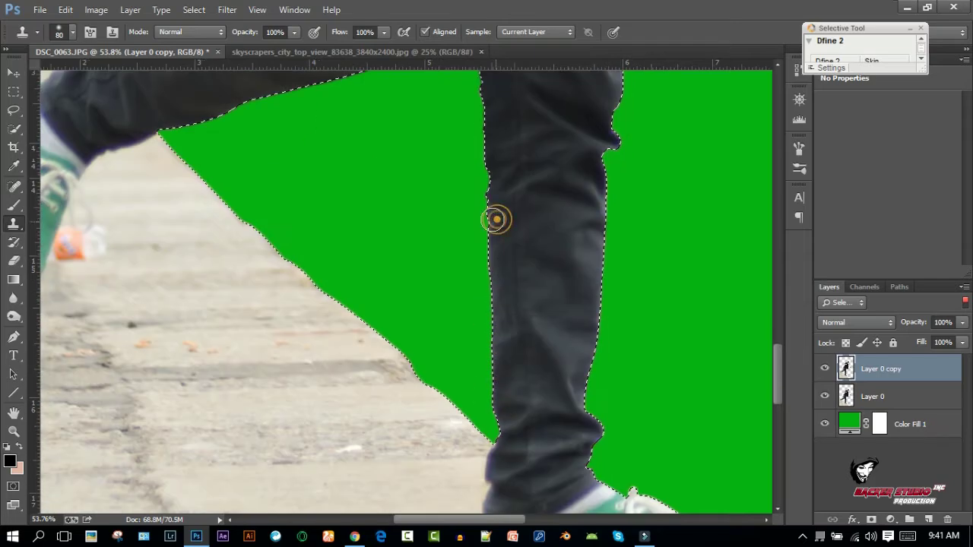
mouse_move(525, 137)
left_mouse_down()
mouse_move(537, 254)
mouse_move(559, 294)
mouse_move(543, 501)
left_mouse_up()
left_click_drag(617, 175, 307, 287)
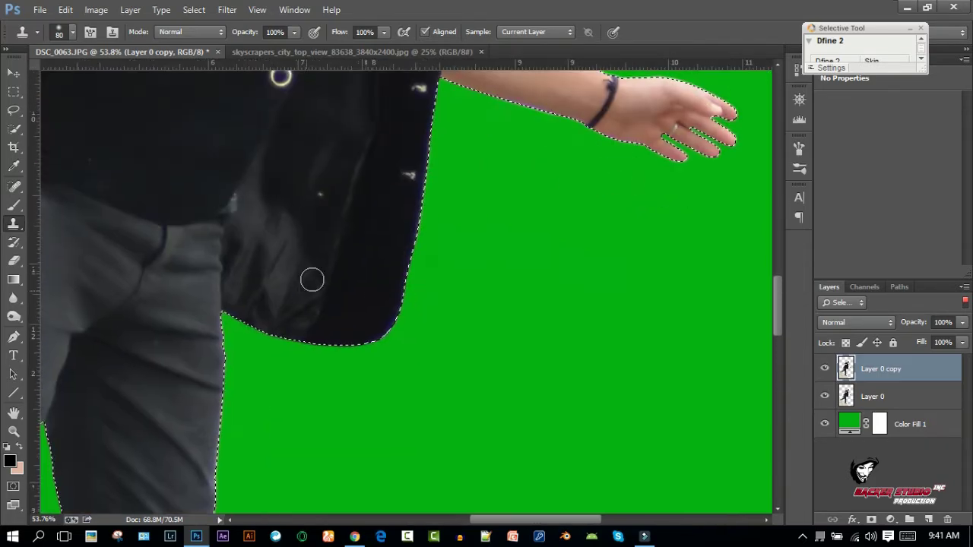
Clone away the dark fringe along the jacket hem and right edge
left_click(405, 269)
mouse_move(418, 219)
left_mouse_down()
mouse_move(430, 102)
mouse_move(358, 470)
left_mouse_up()
left_click_drag(369, 372, 360, 245)
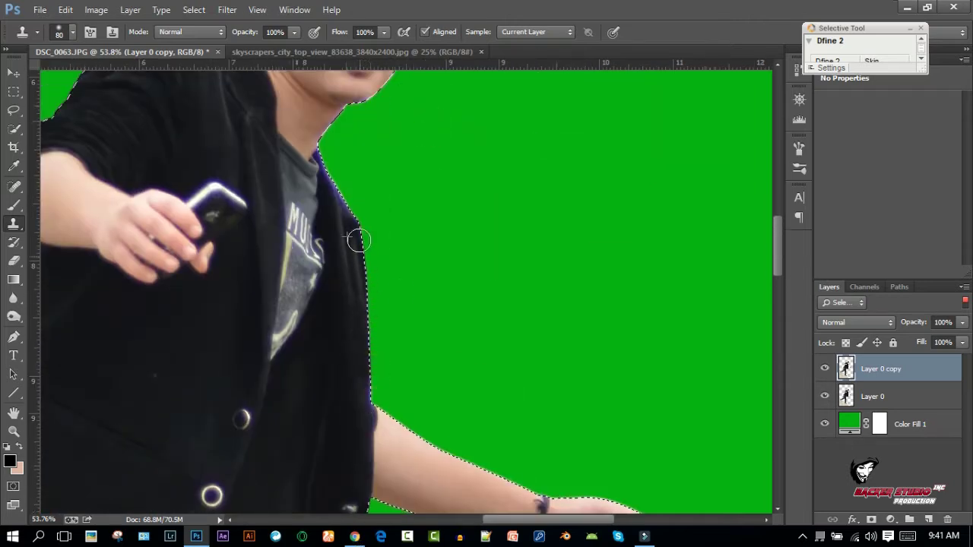
left_click_drag(369, 364, 370, 318)
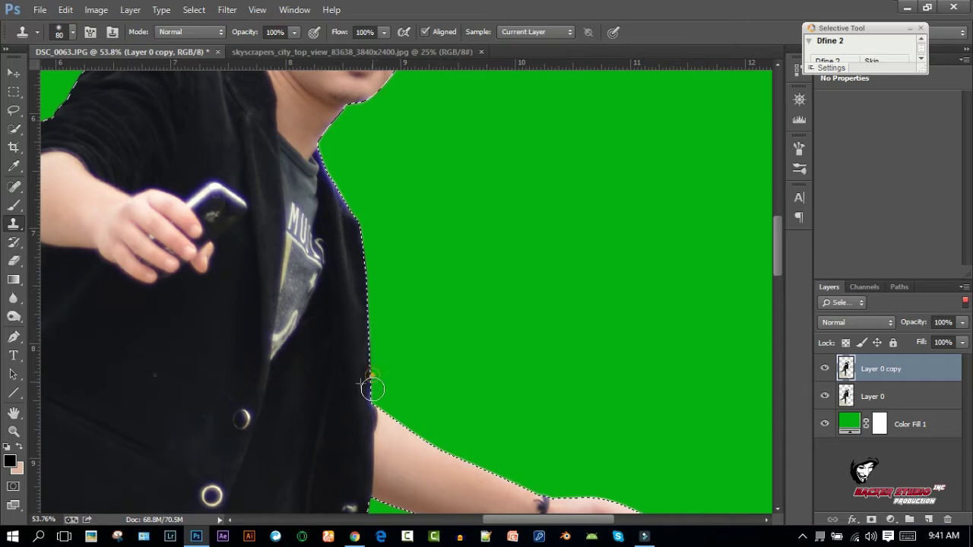
left_click_drag(373, 383, 372, 431)
mouse_move(358, 298)
left_mouse_down()
mouse_move(337, 228)
mouse_move(426, 419)
left_mouse_up()
key("ctrl+0")
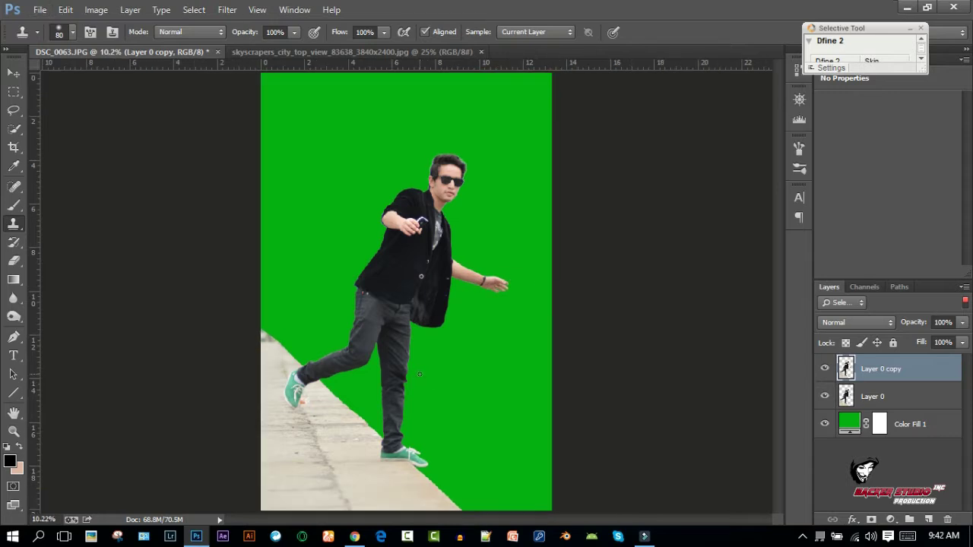
Apply Match Color to the man with the skyscrapers city image as source
left_click(96, 10)
left_click(825, 396)
left_click(96, 10)
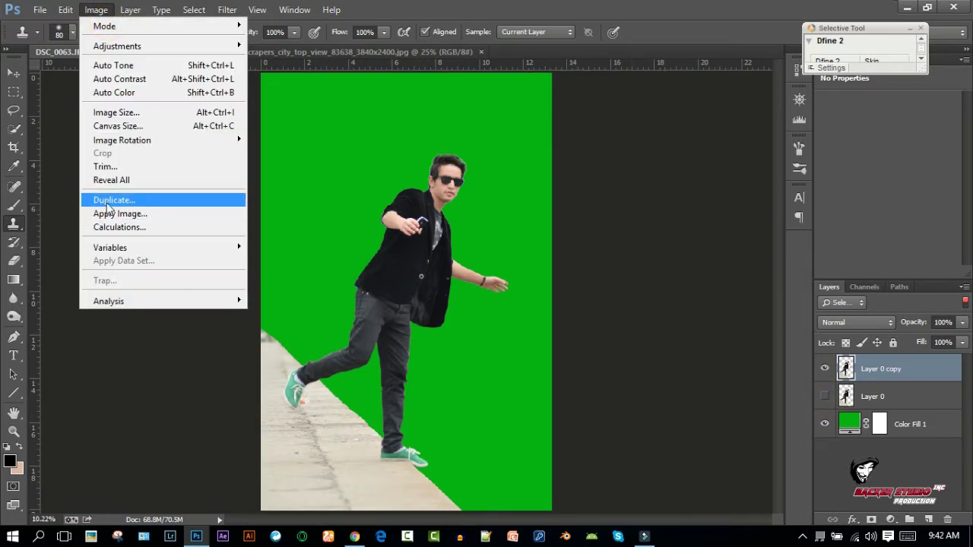
left_click(303, 343)
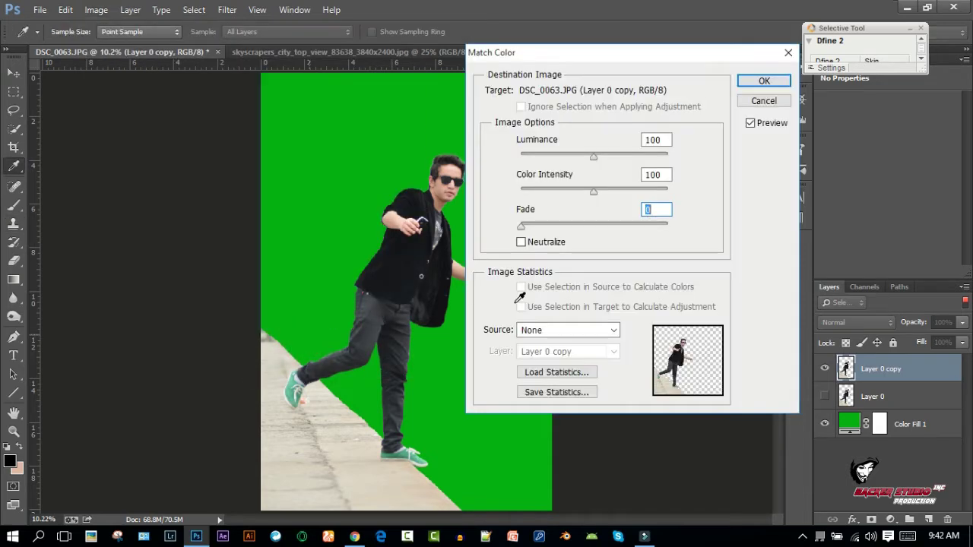
left_click(568, 330)
left_click(577, 367)
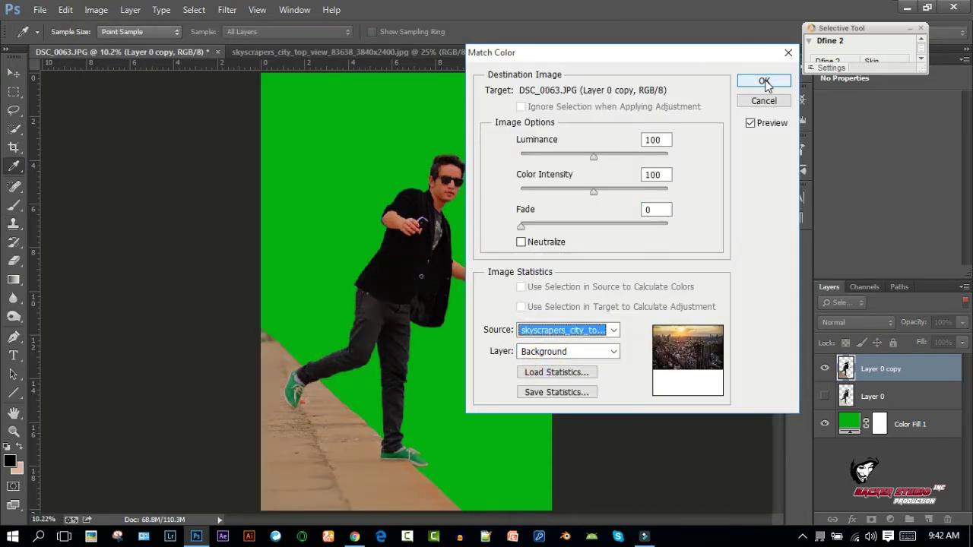
left_click(764, 81)
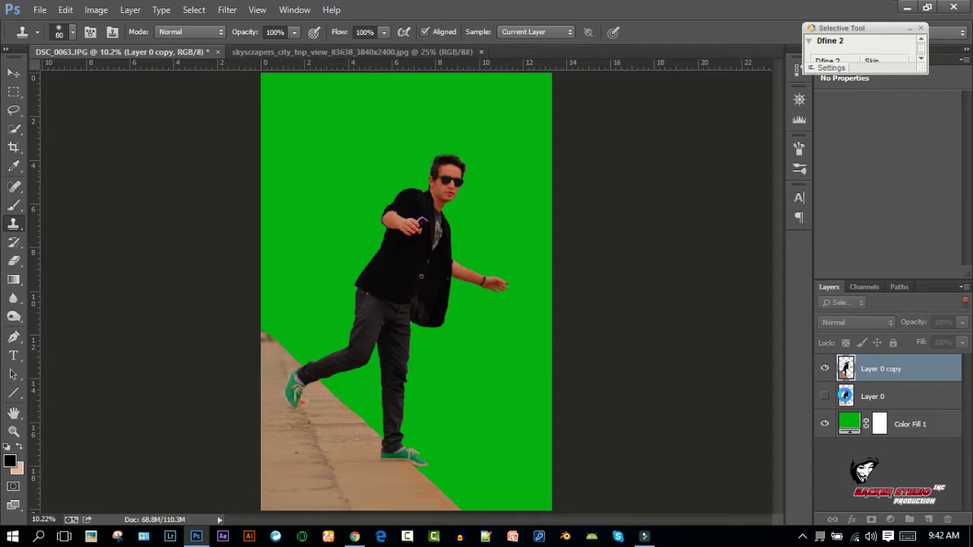
left_click(824, 396)
Paint the mask softly around the face and glasses with a small low-opacity, low-flow brush
left_click(871, 519)
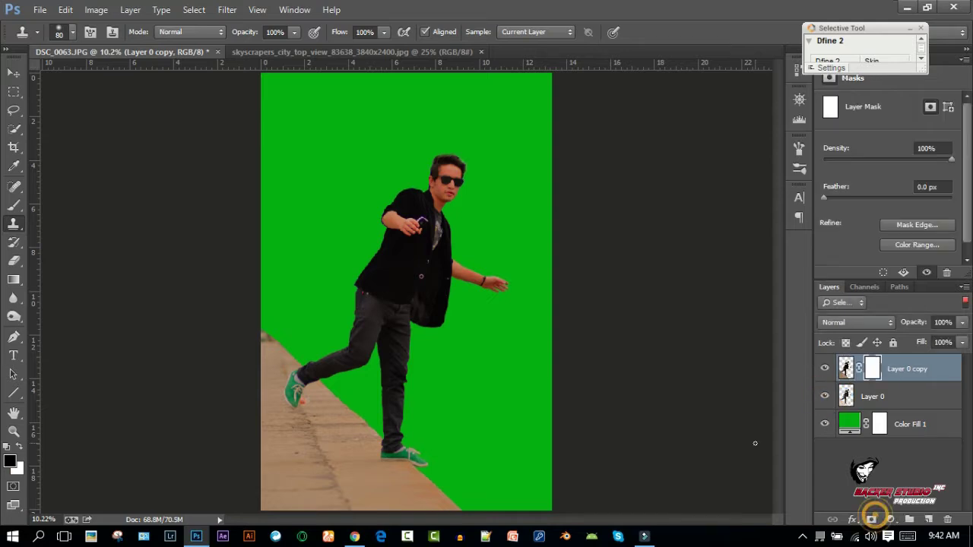
left_click(14, 205)
scroll(444, 157, "up", 5)
left_click_drag(343, 31, 320, 31)
left_click_drag(243, 32, 235, 31)
key("bracketleft")
key("bracketleft")
key("bracketleft")
key("bracketleft")
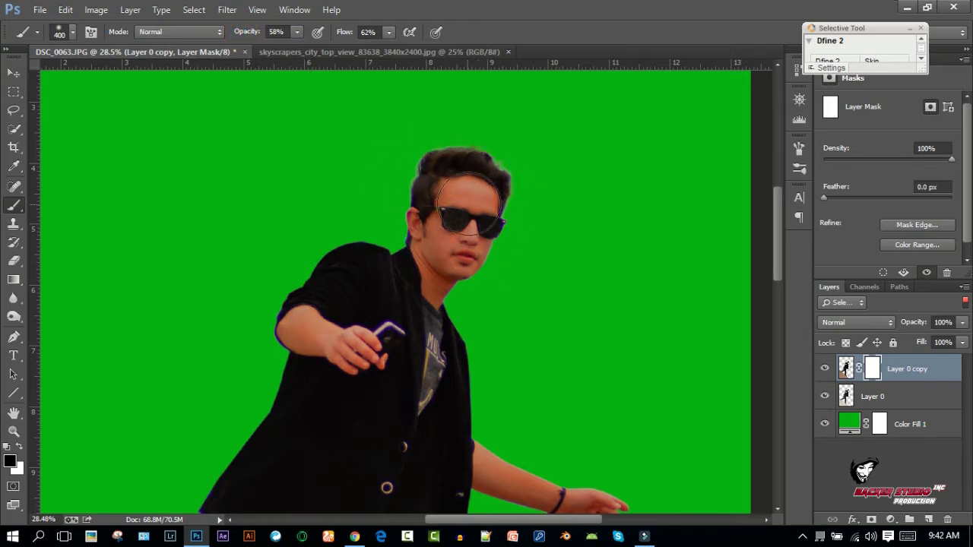
left_click_drag(466, 207, 464, 187)
key("bracketleft")
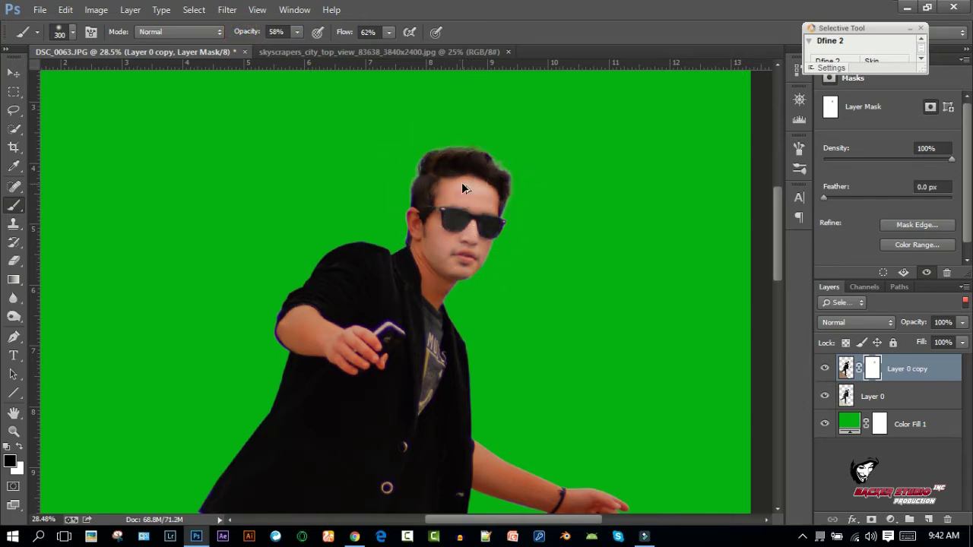
key("ctrl+z")
left_click_drag(247, 31, 237, 31)
left_click_drag(344, 31, 328, 31)
mouse_move(464, 221)
left_mouse_down()
mouse_move(486, 206)
mouse_move(451, 286)
left_mouse_up()
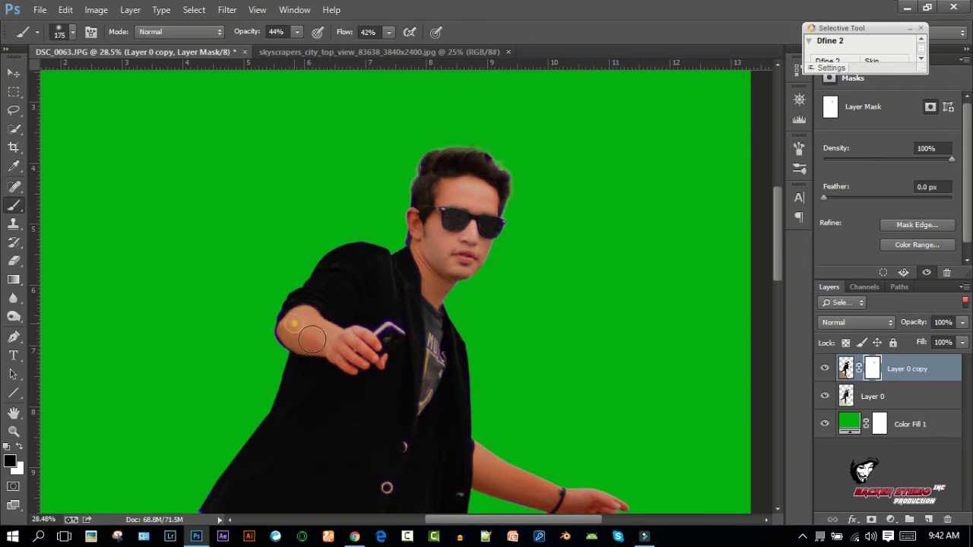
Paint the mask along the forearm from elbow to wrist
left_click_drag(300, 327, 373, 346)
scroll(478, 360, "down", 3)
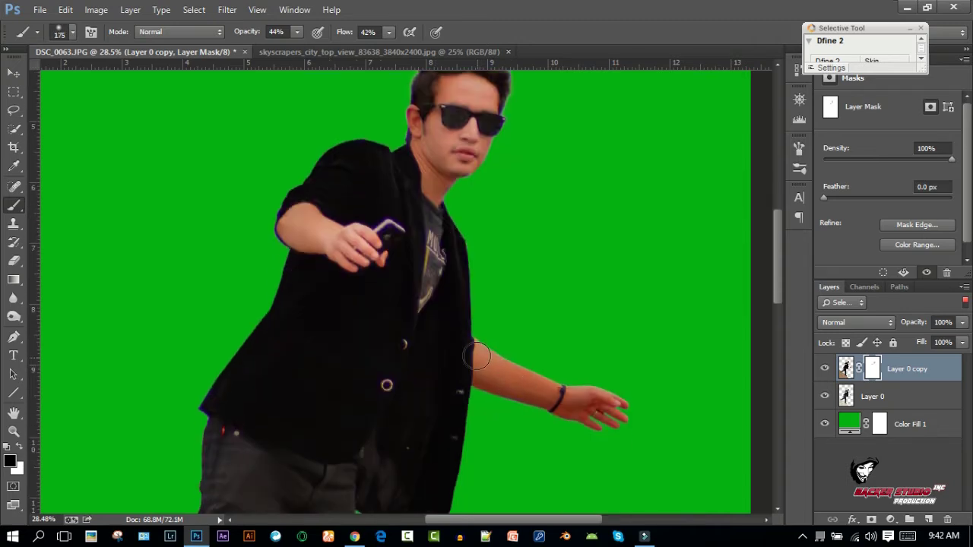
left_click_drag(478, 359, 555, 401)
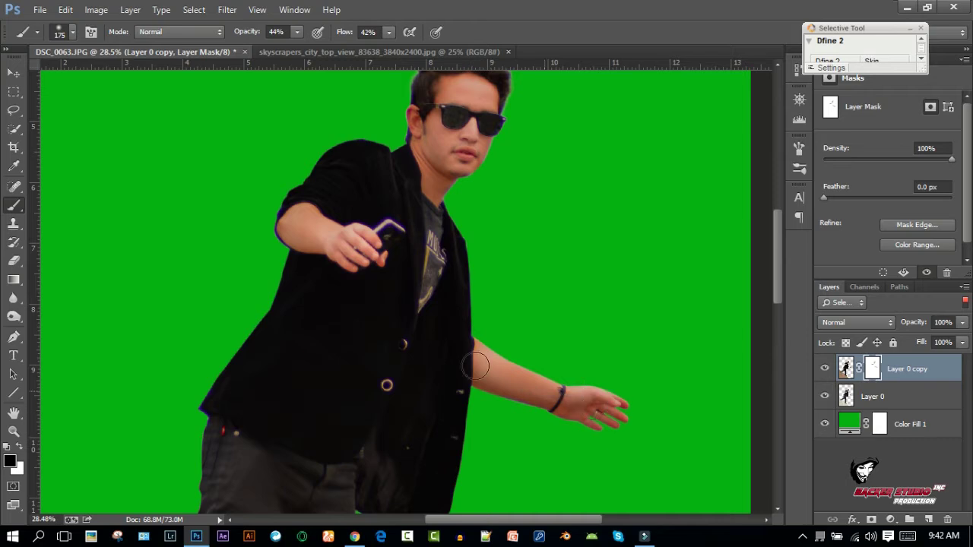
scroll(445, 215, "down", 1)
scroll(443, 281, "down", 6)
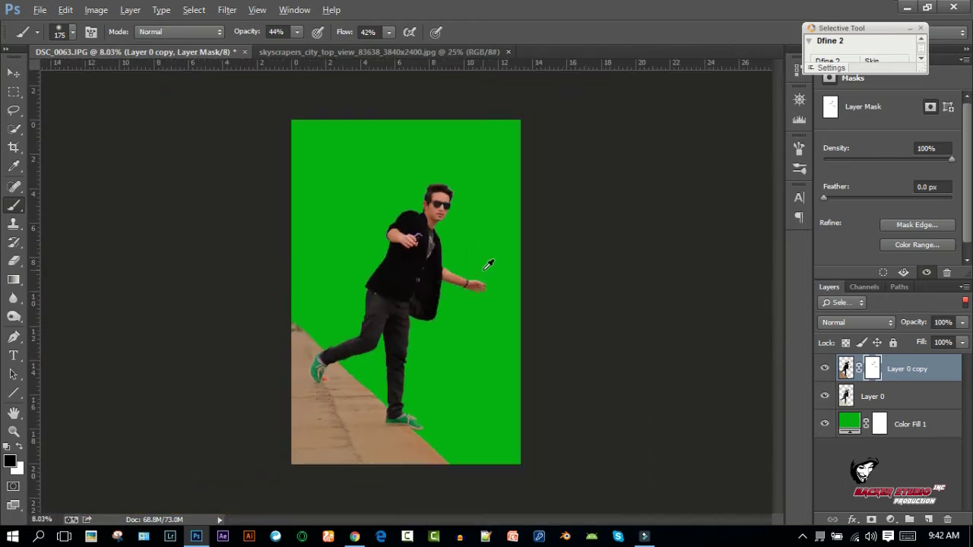
Merge Layer 0 and Layer 0 copy into a single layer
left_click(900, 396, "shift")
right_click(900, 396)
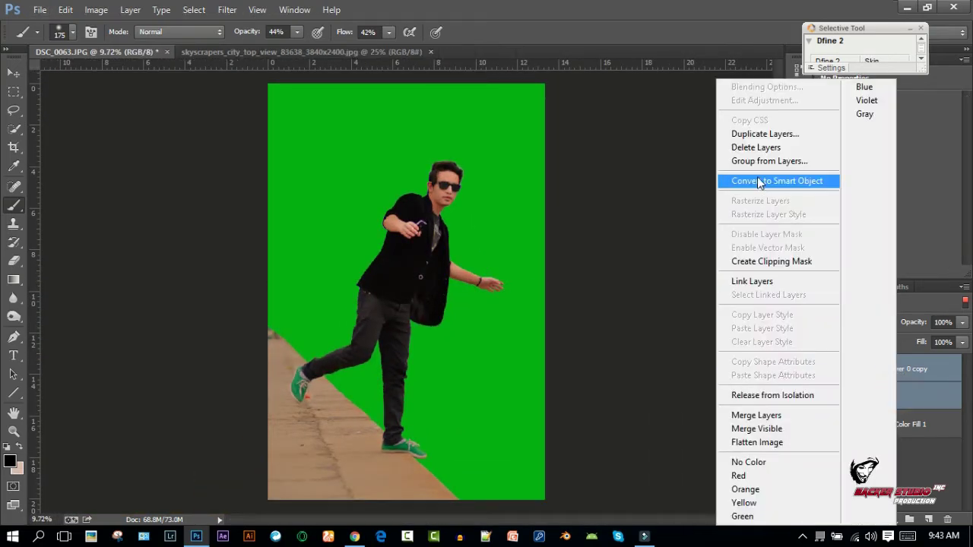
left_click(772, 415)
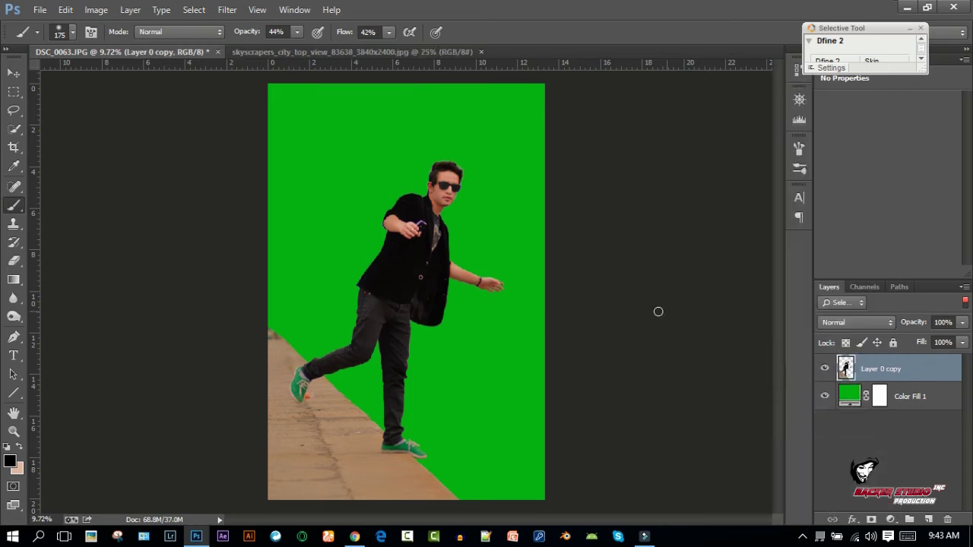
Unlock the skyscrapers photo and drag it into the man's document
left_click(300, 52)
key("v")
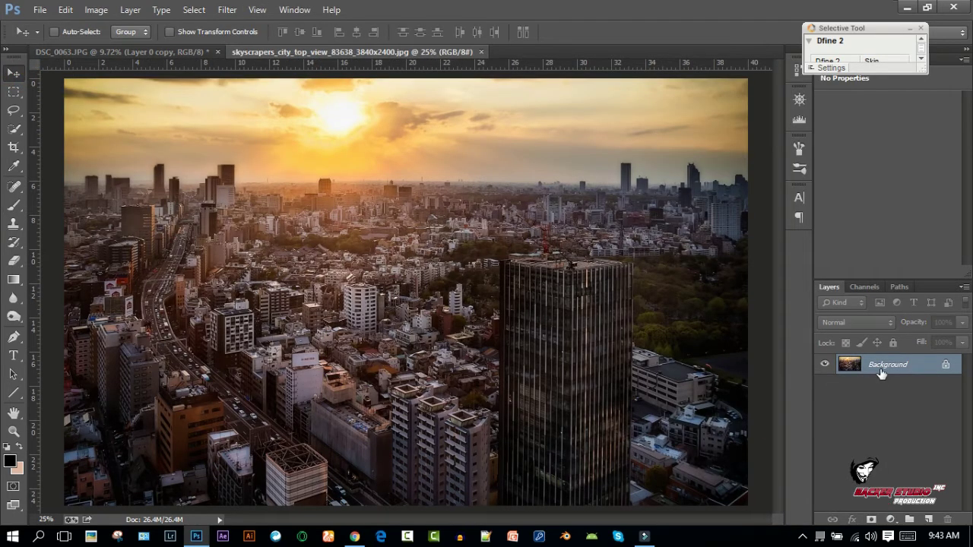
double_click(881, 364)
key("Return")
left_click_drag(495, 232, 426, 259)
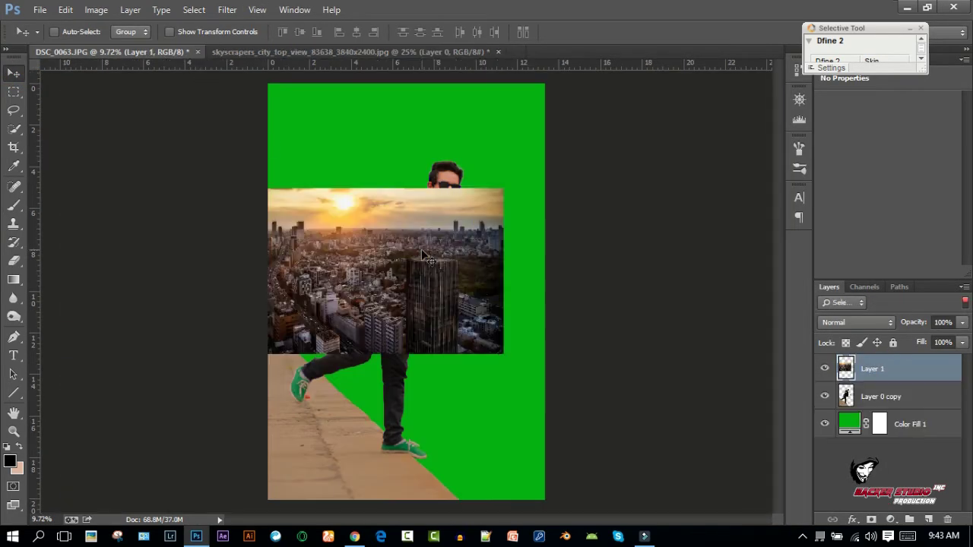
Scale the city layer to fill the canvas and place it beneath the man
key("ctrl+t")
left_click_drag(535, 370, 787, 535)
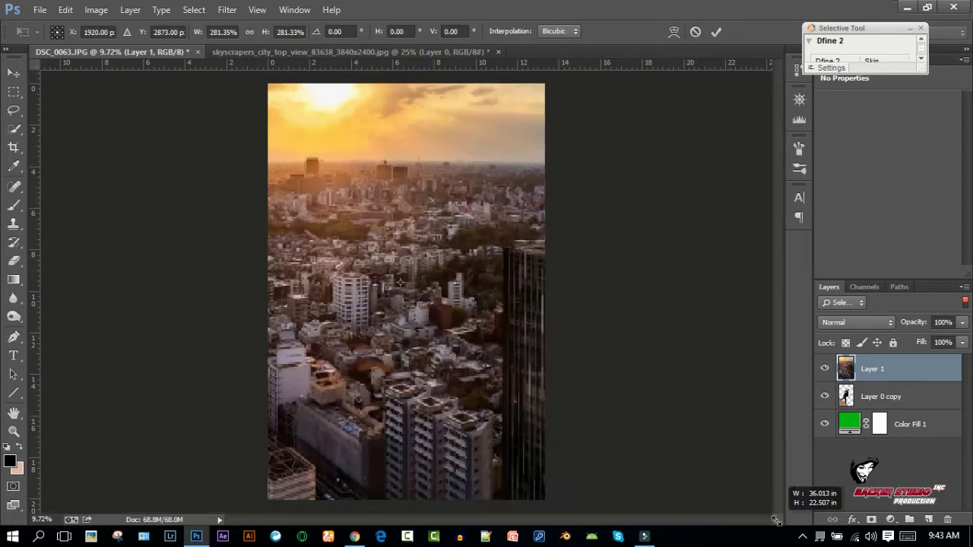
left_click(717, 31)
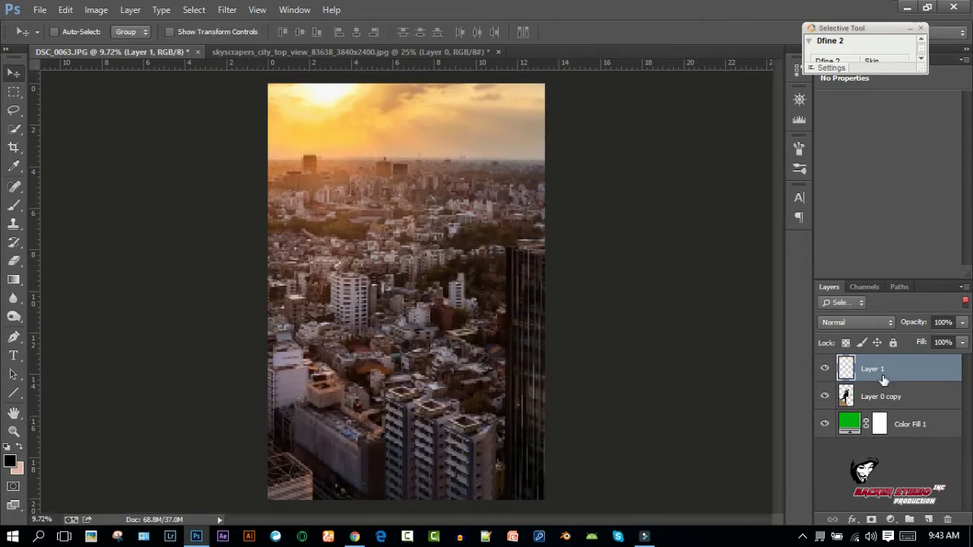
key("ctrl+bracketleft")
mouse_move(363, 174)
left_mouse_down()
mouse_move(523, 175)
mouse_move(485, 195)
left_mouse_up()
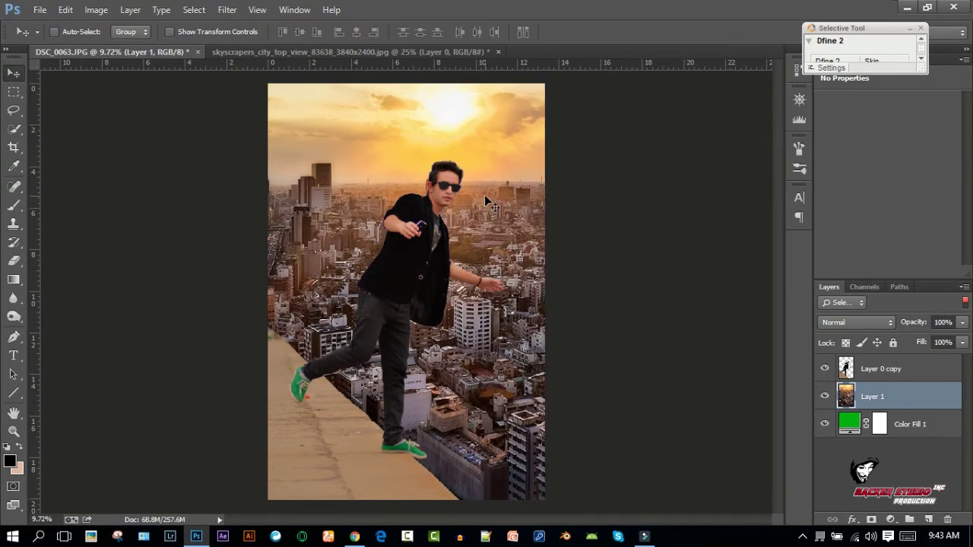
Apply a Camera Raw Filter to the man's layer with Highlights at -28
left_click(870, 368)
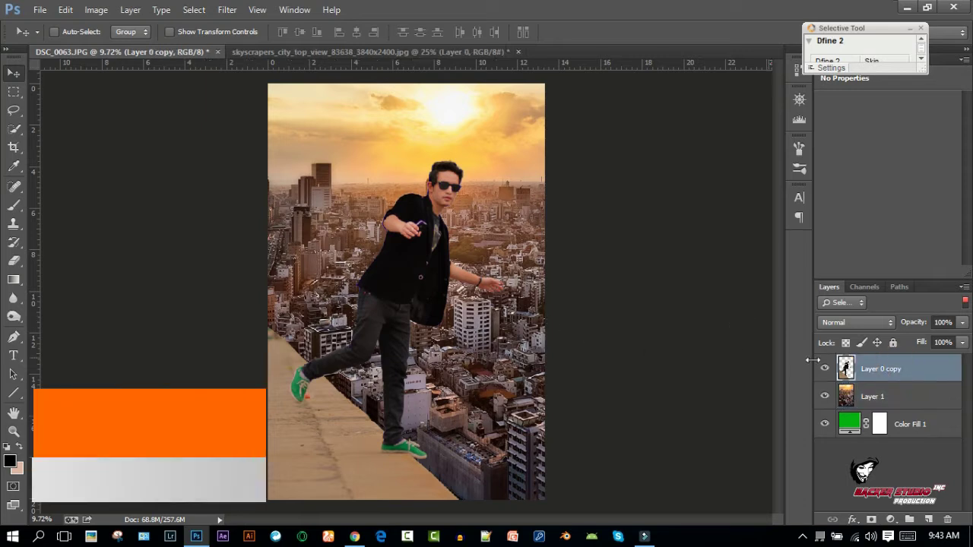
left_click(228, 11)
left_click(257, 92)
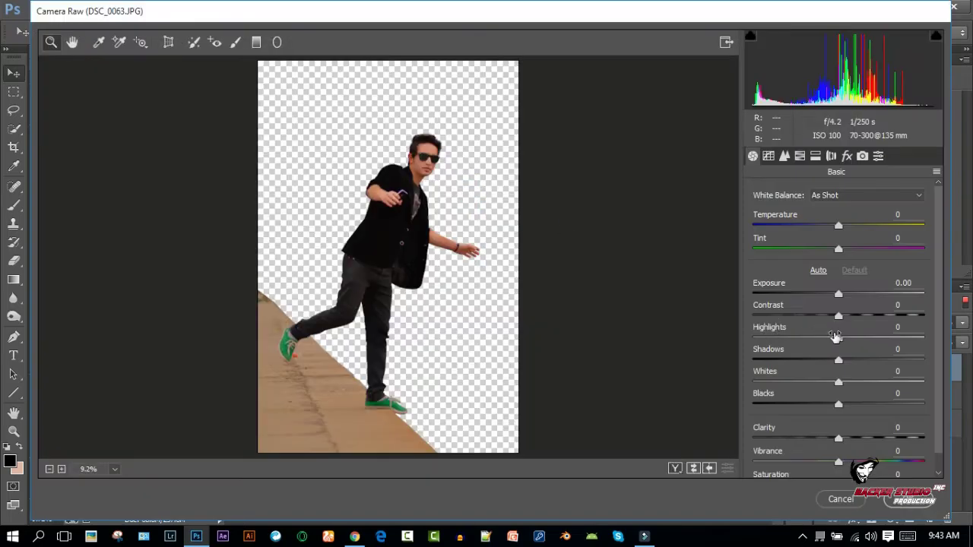
mouse_move(838, 338)
left_mouse_down()
mouse_move(815, 337)
mouse_move(853, 360)
left_mouse_up()
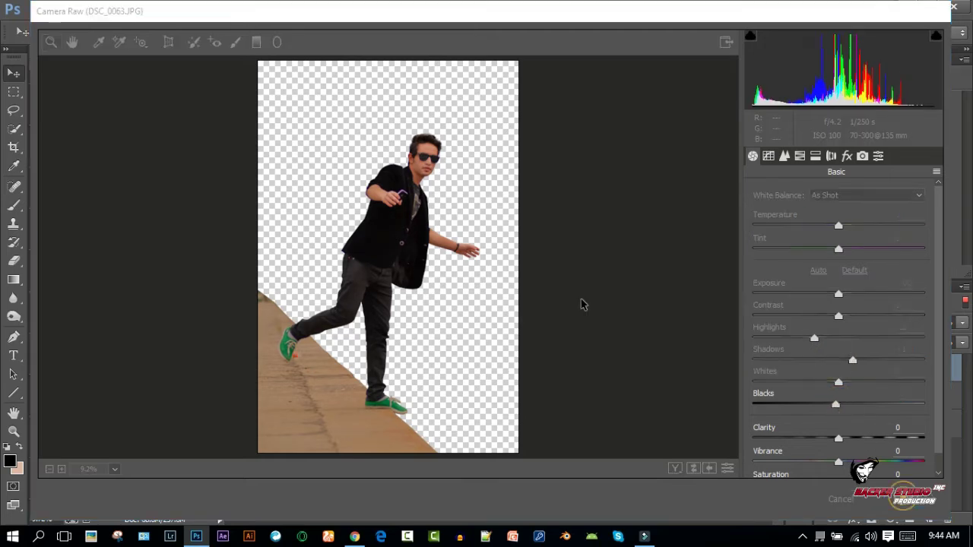
key("Return")
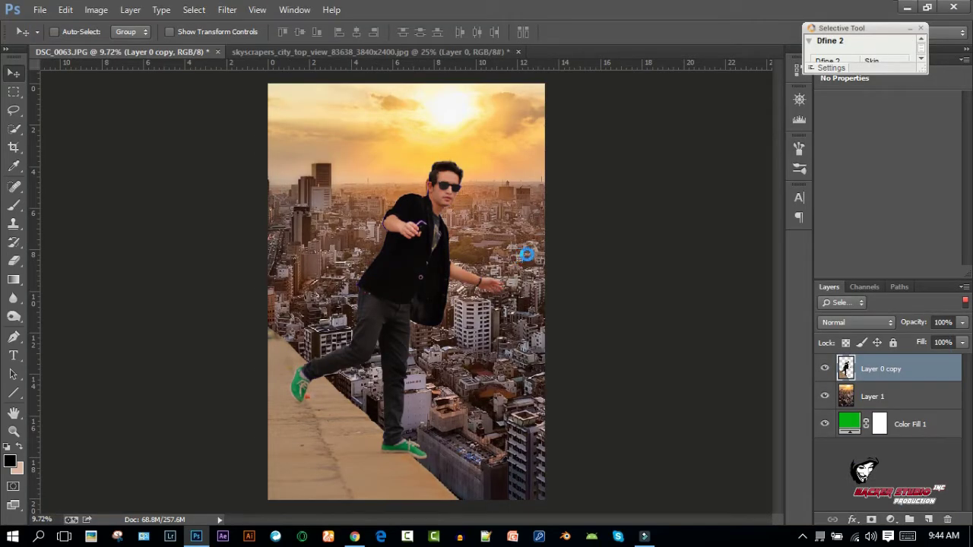
Resize the image to a height of 4000
left_click(96, 9)
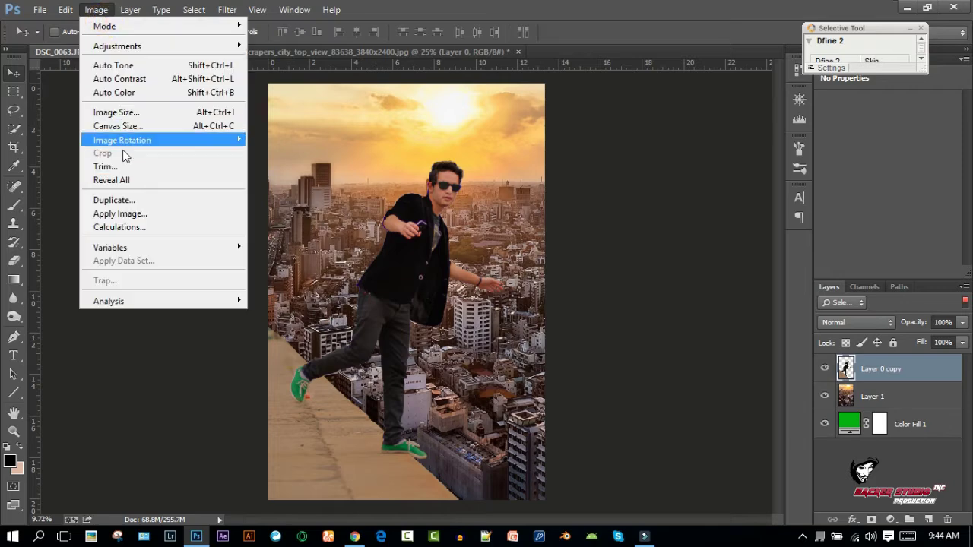
left_click(116, 112)
key("Tab")
type("4000")
left_click(623, 299)
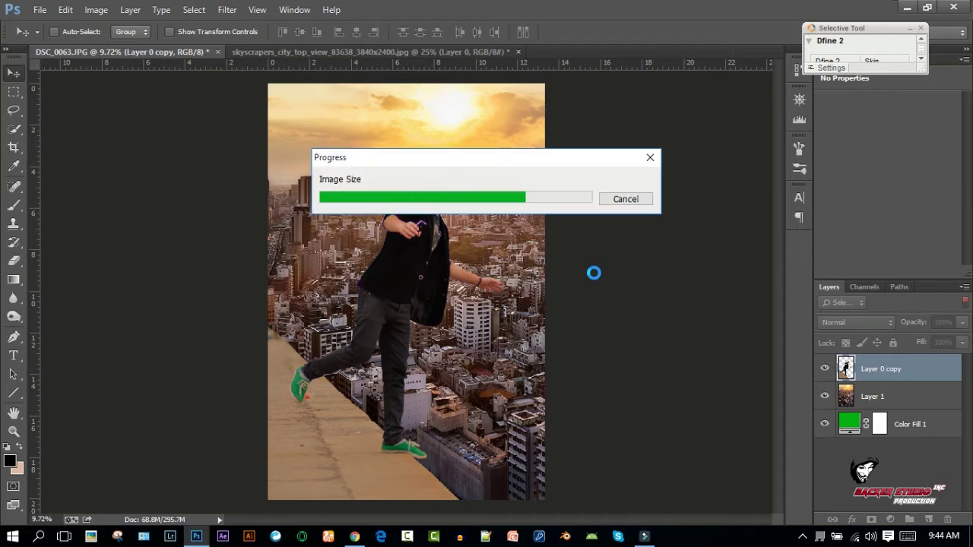
key("ctrl+0")
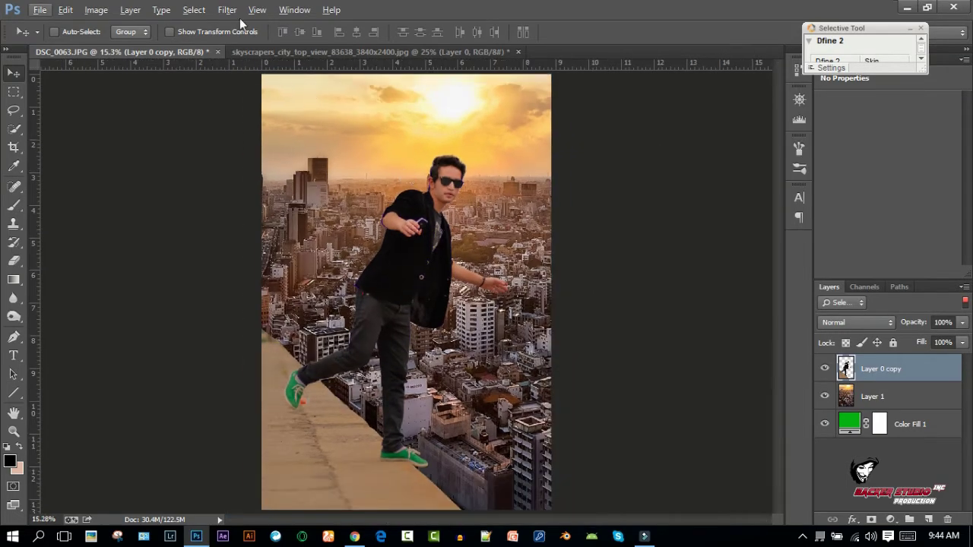
Apply a 3.9-radius Gaussian Blur to the city layer
left_click(873, 396)
left_click(228, 9)
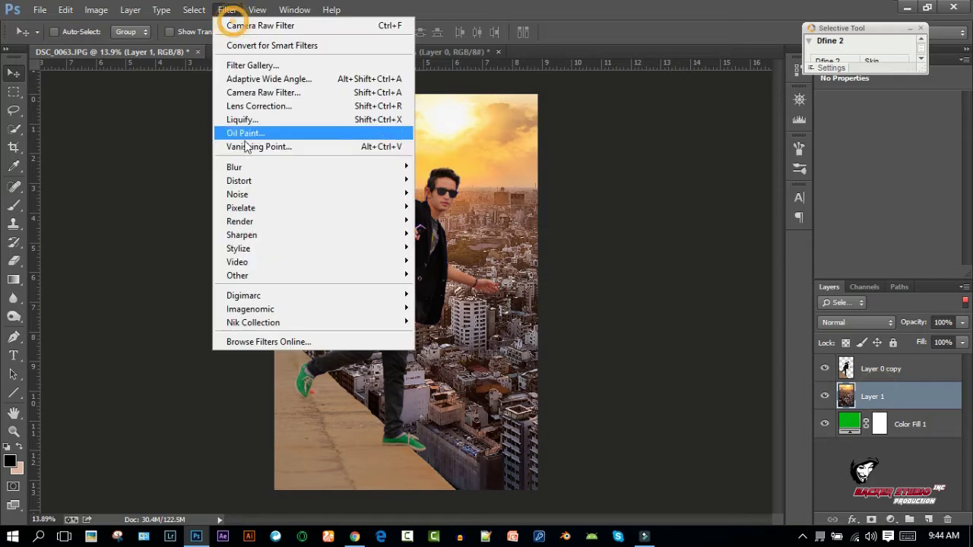
mouse_move(234, 168)
left_click(456, 268)
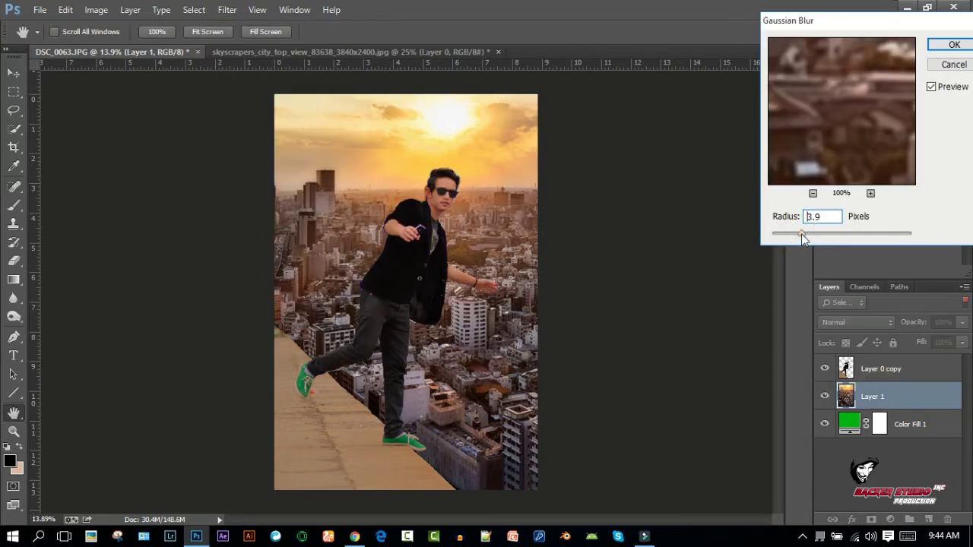
left_click(954, 46)
key("v")
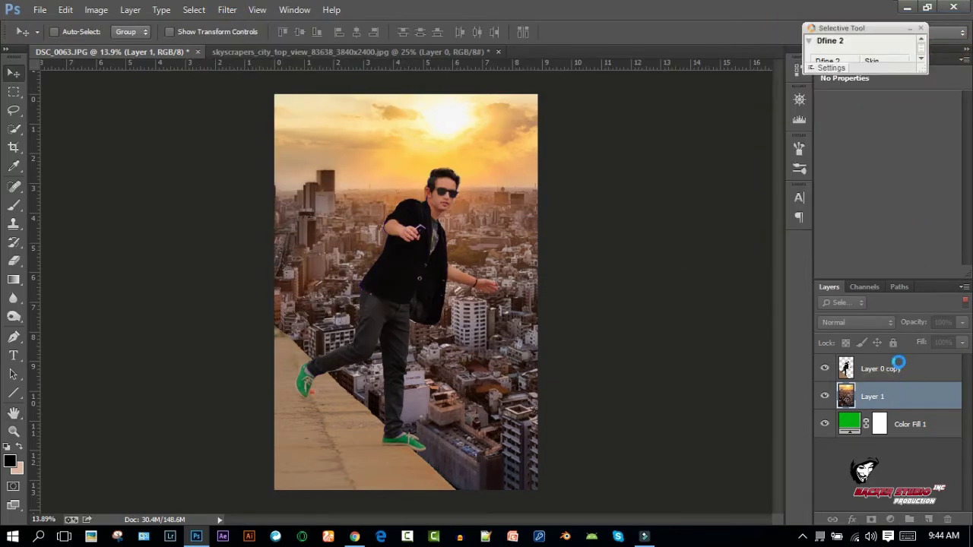
left_click(896, 369)
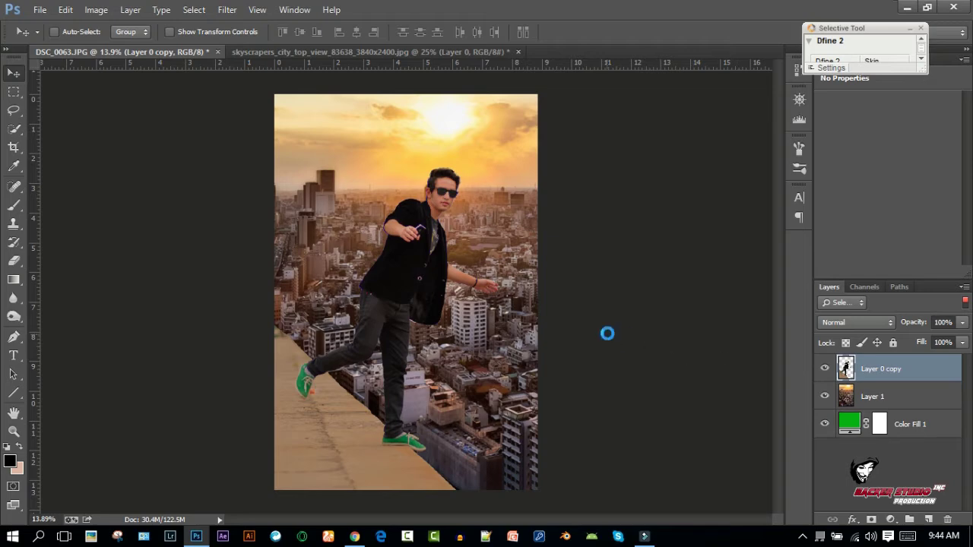
Save the composite as the layered Photoshop file fgfdghf.psd
key("ctrl+shift+s")
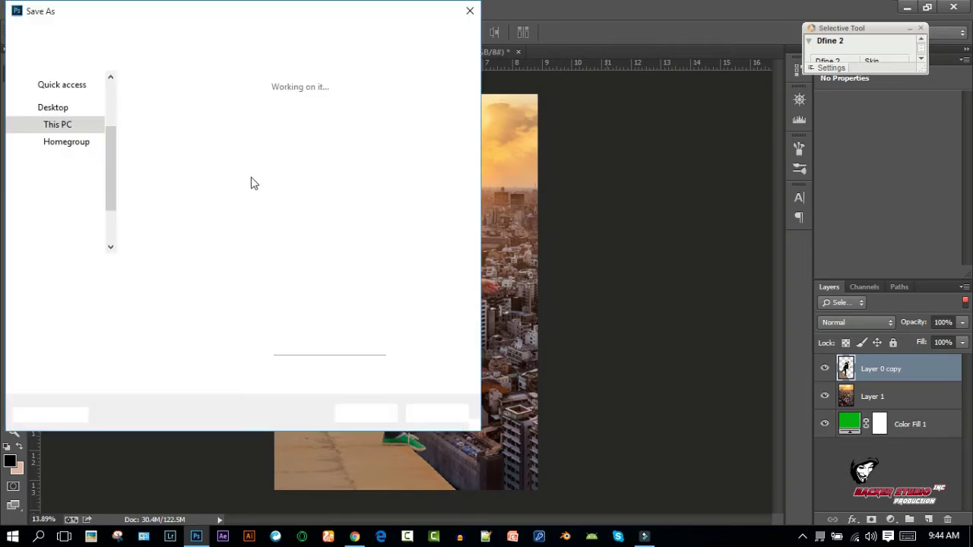
left_click(149, 270)
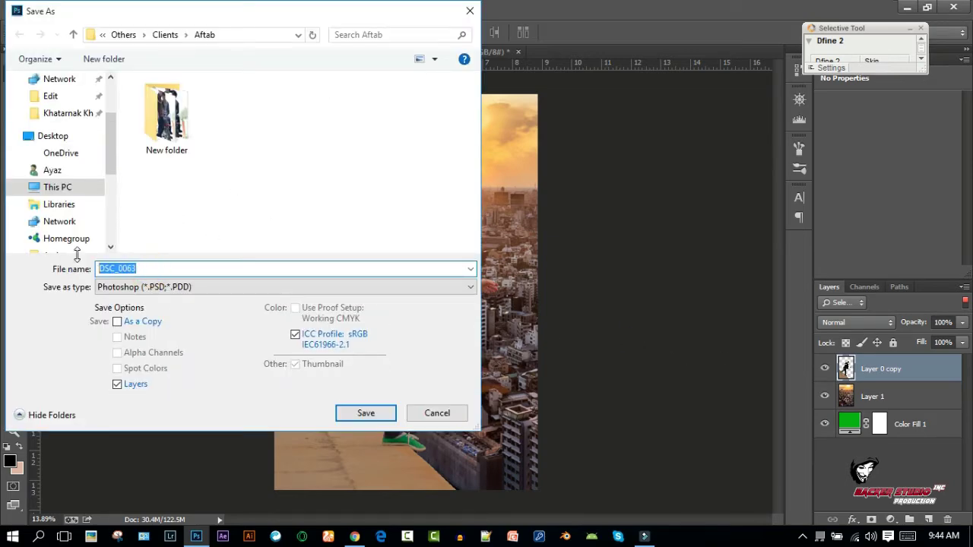
left_click(366, 413)
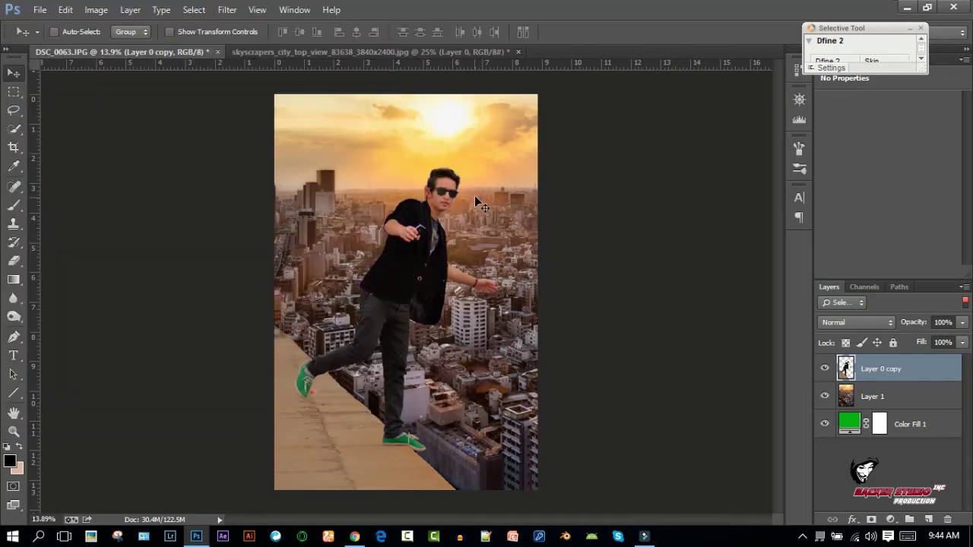
left_click(646, 158)
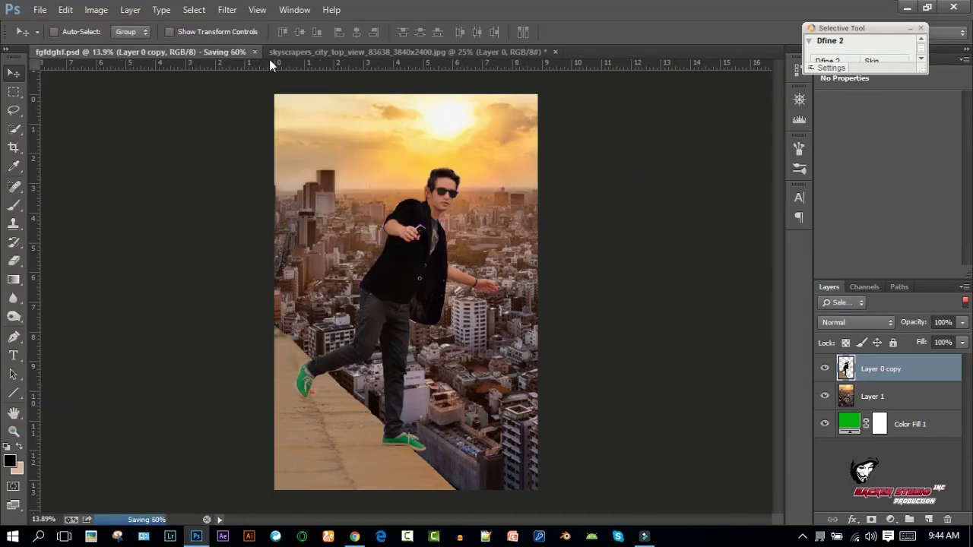
Run Color Efex Pro 4 with Detail Extractor and Dynamic Skin Softener filters
left_click(227, 9)
mouse_move(253, 322)
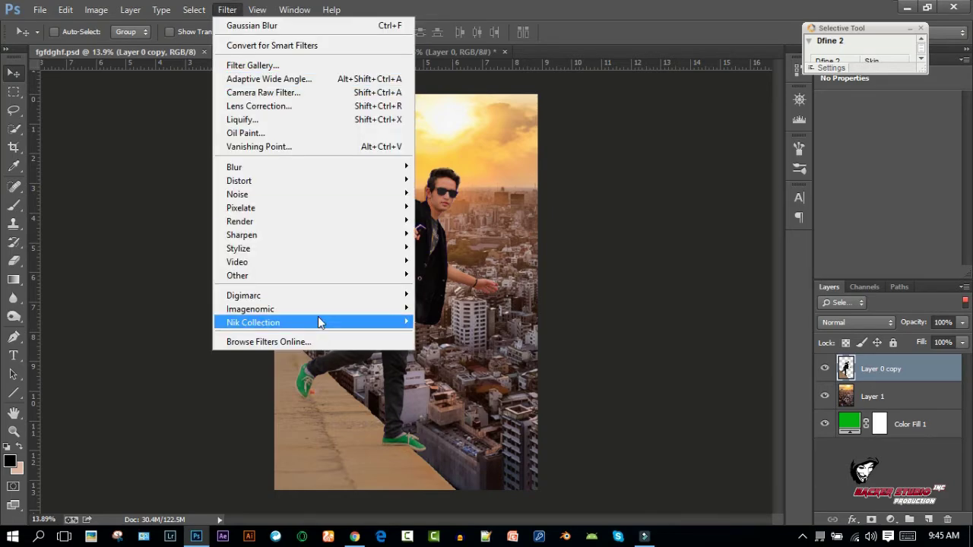
left_click(455, 335)
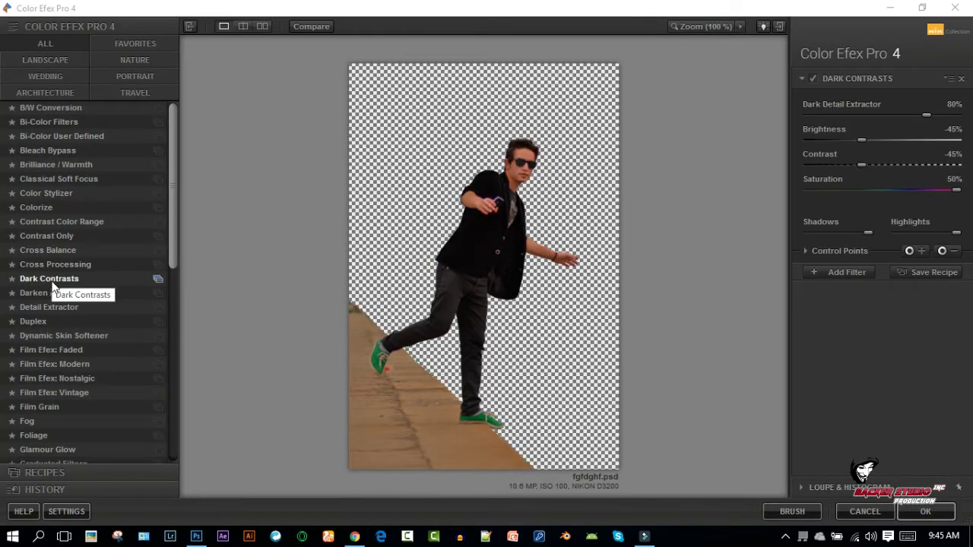
left_click(47, 306)
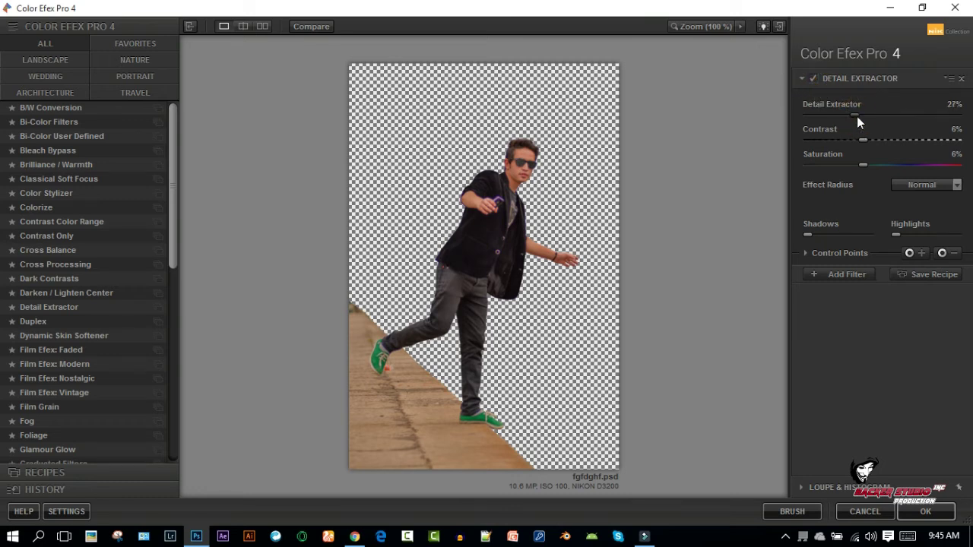
left_click(823, 273)
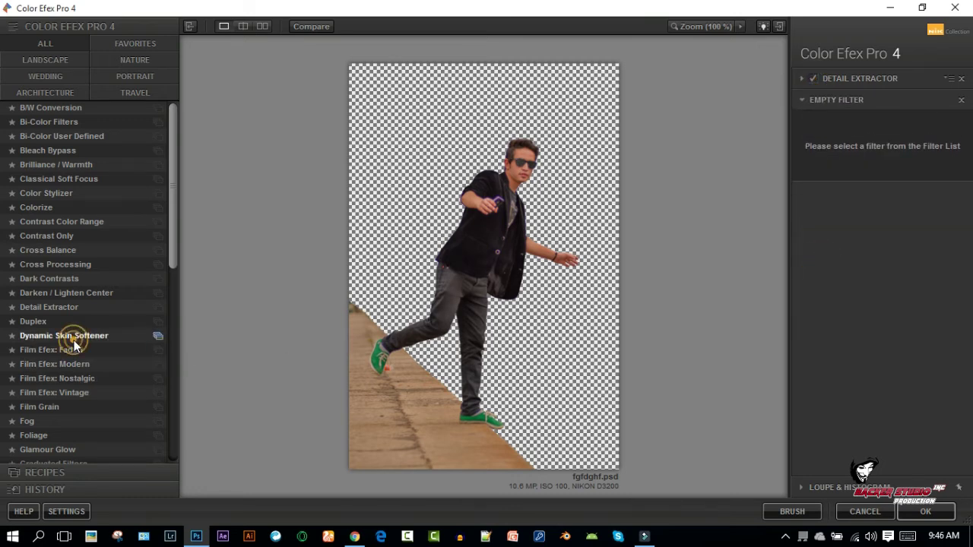
left_click(74, 338)
left_click(833, 283)
left_click(925, 511)
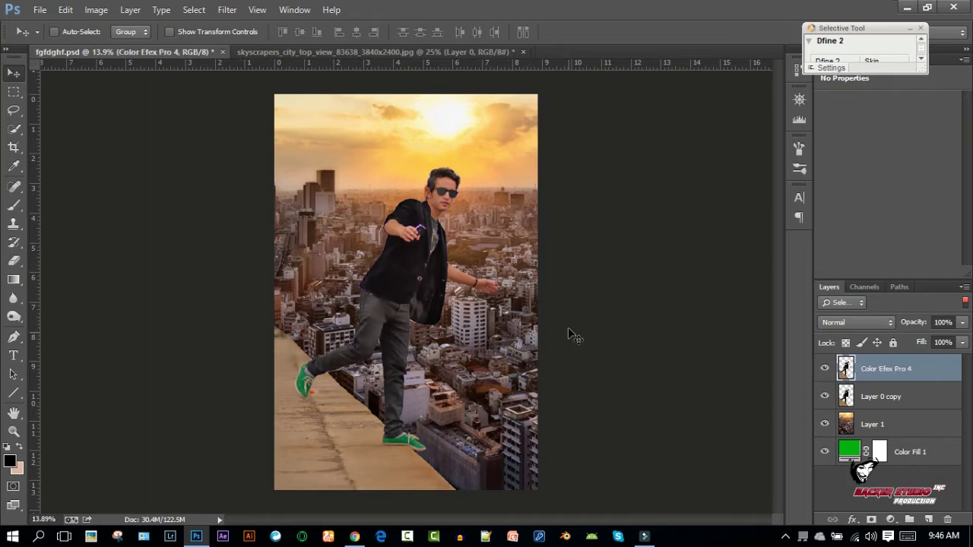
Turn off Layer 0 copy's visibility in the Layers panel
scroll(437, 218, "up", 5)
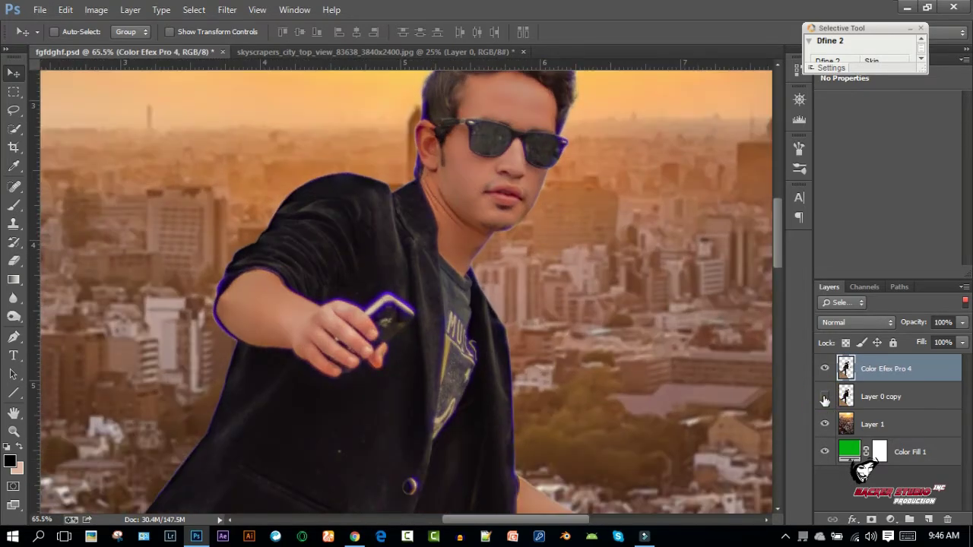
left_click(825, 396)
scroll(511, 329, "down", 5)
scroll(454, 389, "down", 1)
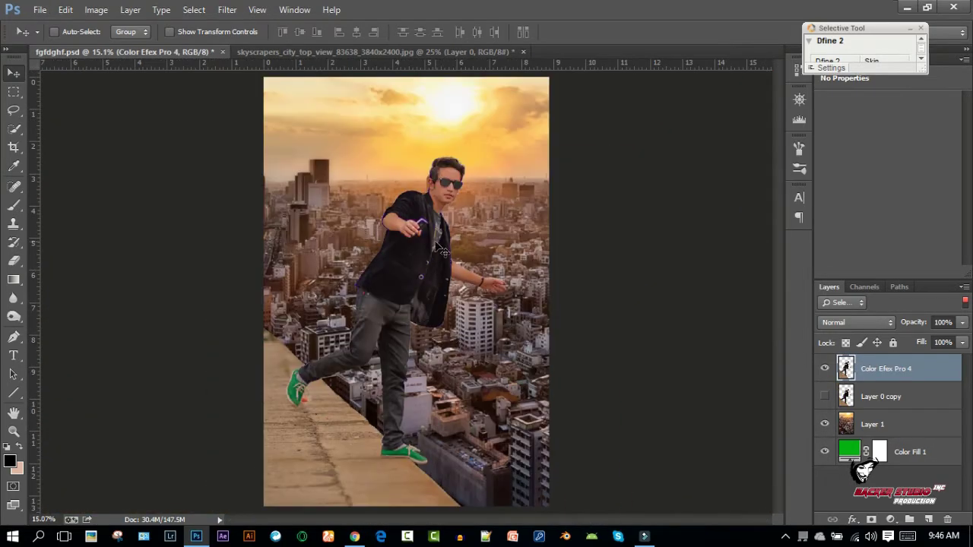
scroll(472, 187, "up", 4)
scroll(460, 166, "down", 2)
scroll(460, 174, "down", 2)
scroll(459, 180, "down", 1)
left_click(227, 9)
mouse_move(237, 193)
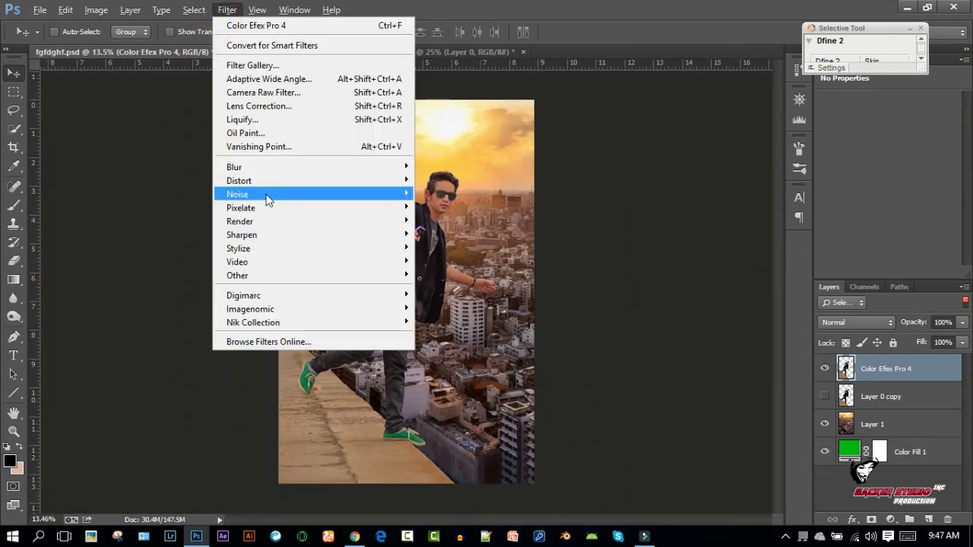
Run GREYCstoration noise smoothing on the Color Efex layer, retrying when prompted
left_click(595, 264)
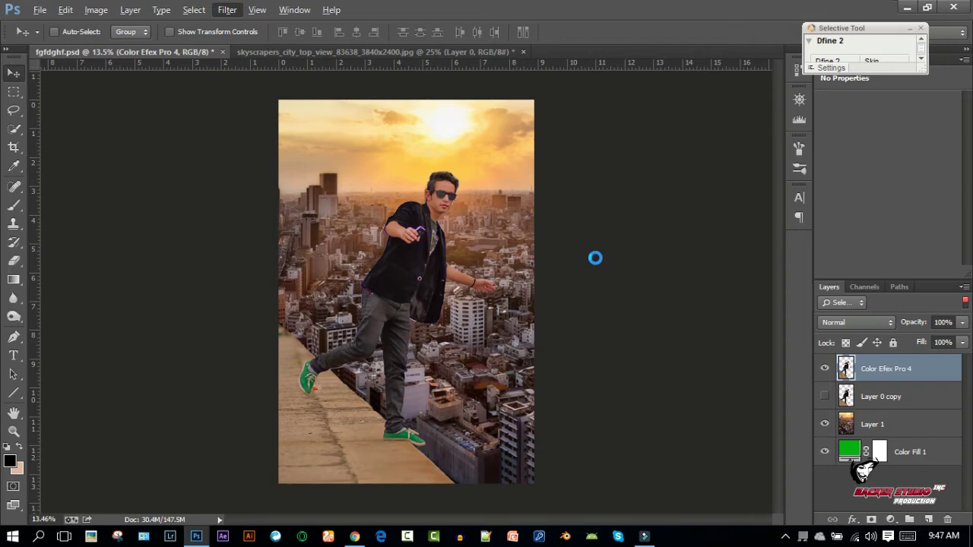
left_click(523, 313)
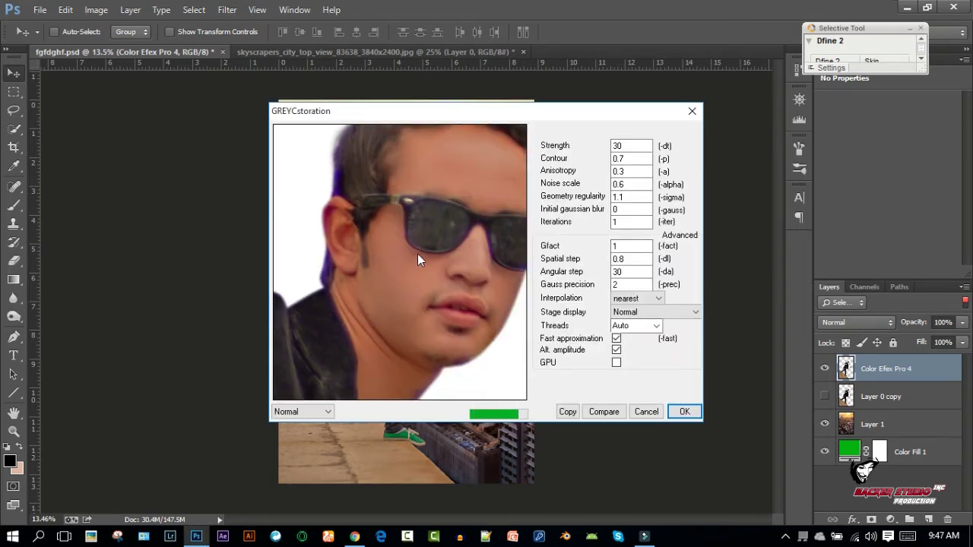
left_click(672, 414)
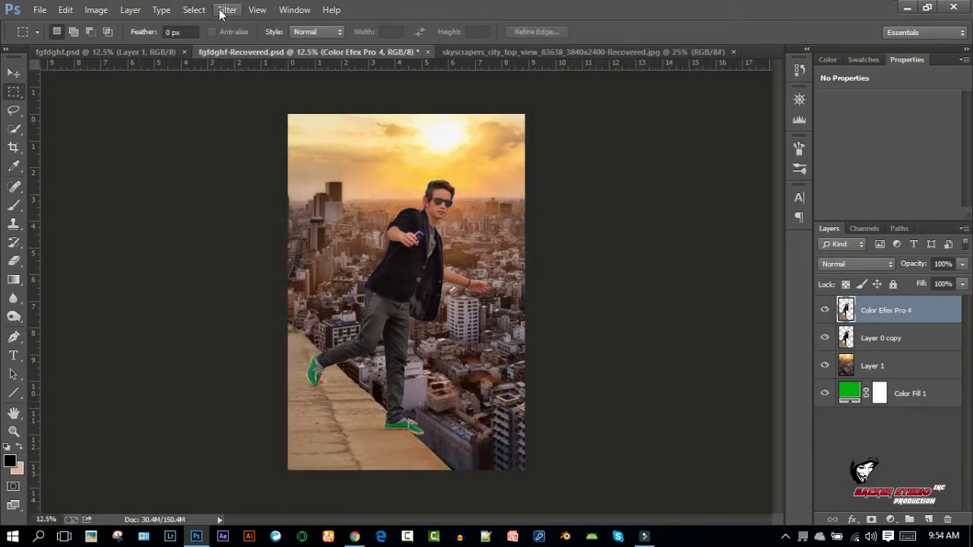
Leave the Filter menu unused, zoom in, and pick the Smudge Tool from the Blur flyout
left_click(226, 9)
left_click(439, 220)
scroll(436, 213, "up", 2)
scroll(436, 213, "up", 3)
scroll(436, 213, "up", 3)
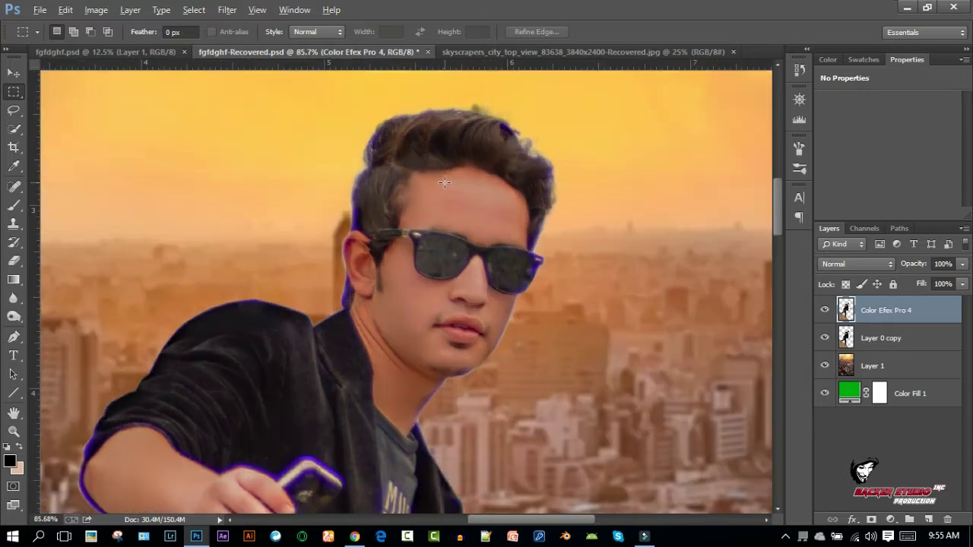
scroll(426, 243, "up", 2)
right_click(13, 298)
left_click(57, 320)
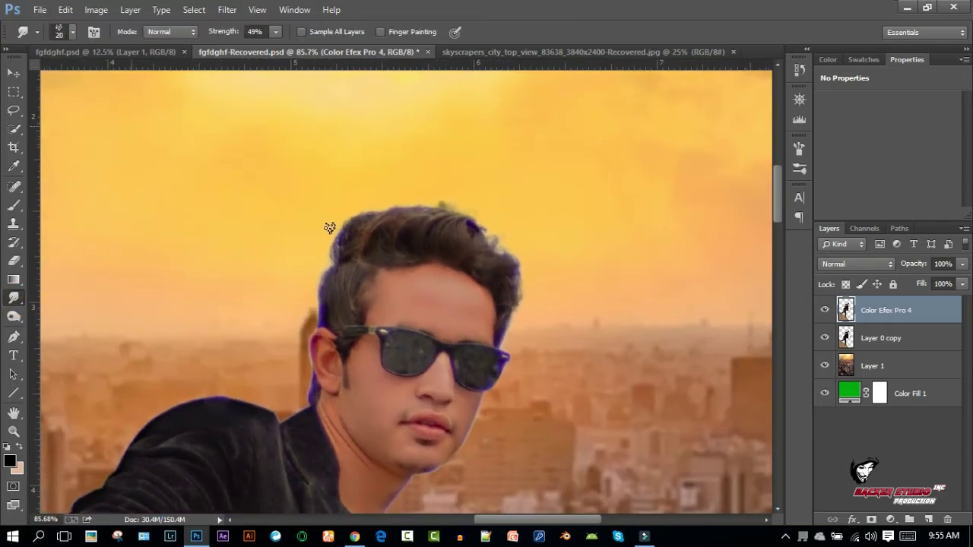
Smudge the top-left, top and centre hair strands upward into the sky
scroll(350, 251, "up", 1)
scroll(350, 251, "up", 2)
scroll(313, 272, "up", 1)
mouse_move(277, 268)
left_mouse_down()
mouse_move(314, 183)
mouse_move(301, 214)
mouse_move(323, 217)
left_mouse_up()
left_click_drag(285, 251, 307, 201)
mouse_move(327, 277)
left_mouse_down()
mouse_move(338, 209)
mouse_move(373, 217)
left_mouse_up()
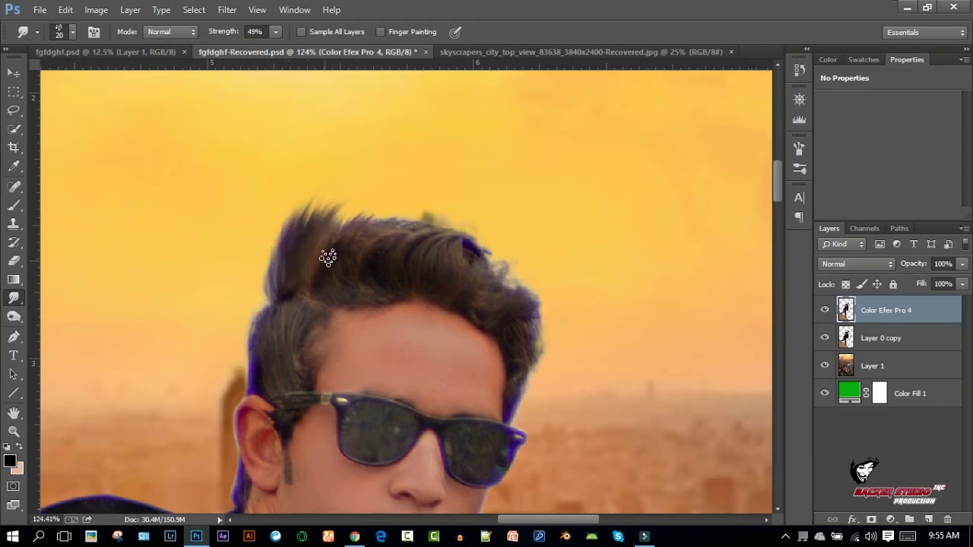
mouse_move(338, 278)
left_mouse_down()
mouse_move(334, 203)
mouse_move(357, 215)
left_mouse_up()
left_click_drag(337, 253, 399, 204)
mouse_move(365, 263)
left_mouse_down()
mouse_move(425, 203)
mouse_move(460, 193)
left_mouse_up()
mouse_move(282, 274)
left_mouse_down()
mouse_move(304, 200)
mouse_move(346, 197)
left_mouse_up()
Smudge the upper-right and left hair edges into spiky upward strands
mouse_move(421, 262)
left_mouse_down()
mouse_move(456, 211)
mouse_move(493, 205)
left_mouse_up()
left_click_drag(517, 341, 534, 278)
mouse_move(506, 320)
left_mouse_down()
mouse_move(532, 266)
mouse_move(508, 262)
mouse_move(488, 284)
mouse_move(496, 222)
left_mouse_up()
left_click_drag(472, 282, 501, 211)
left_click_drag(513, 299, 545, 207)
mouse_move(495, 278)
left_mouse_down()
mouse_move(513, 206)
mouse_move(512, 220)
left_mouse_up()
left_click_drag(494, 260, 502, 191)
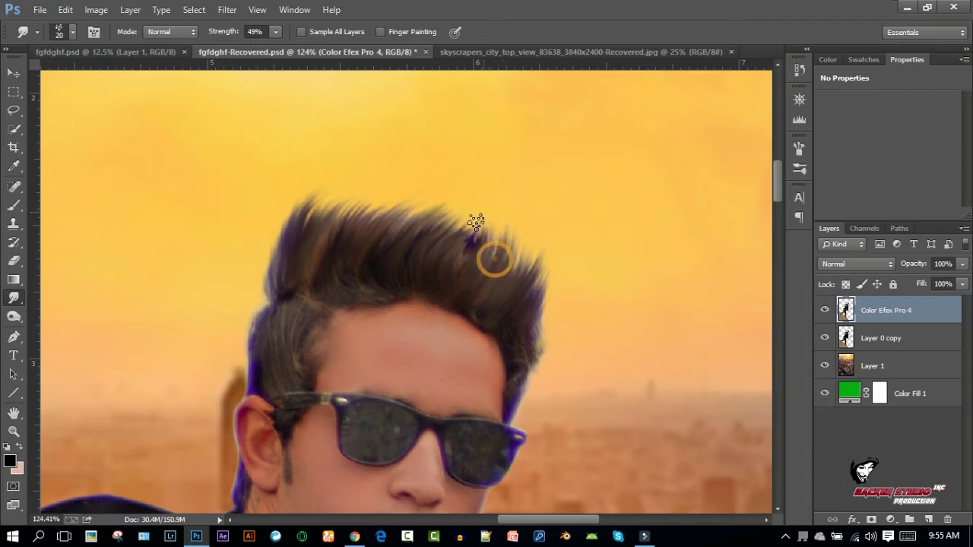
left_click_drag(279, 284, 284, 241)
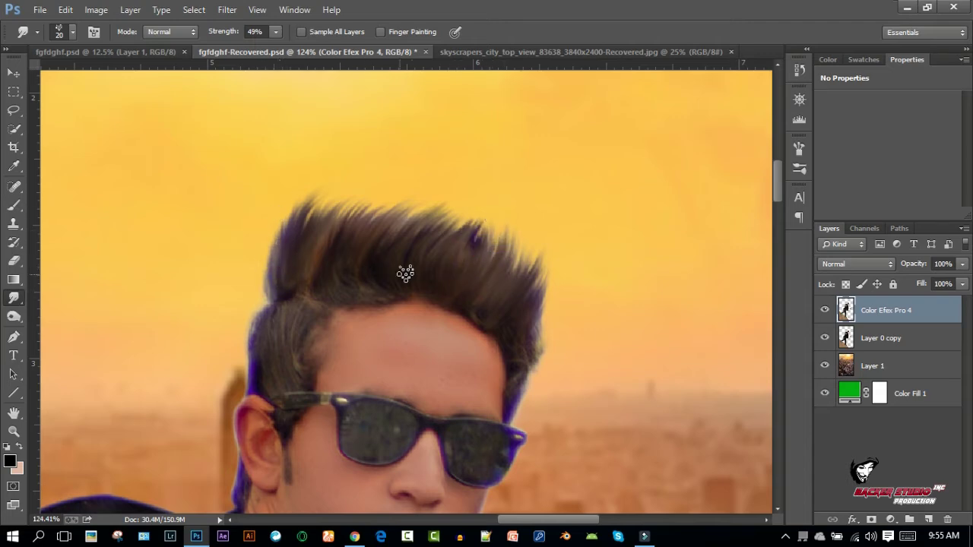
Check the hair at different zoom levels, enlarge the smudge brush, and launch Camera Raw Filter
key("z")
left_click(443, 198, "alt")
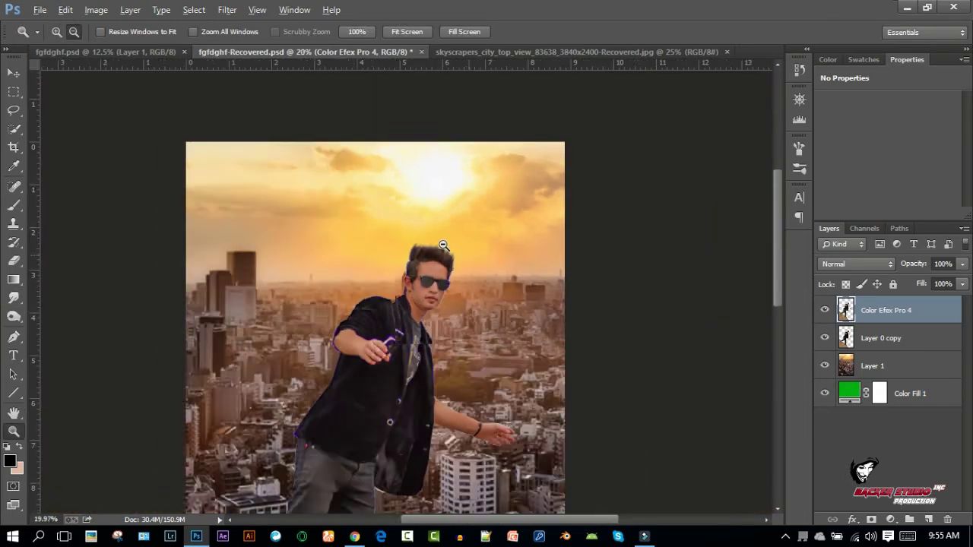
left_click(444, 198)
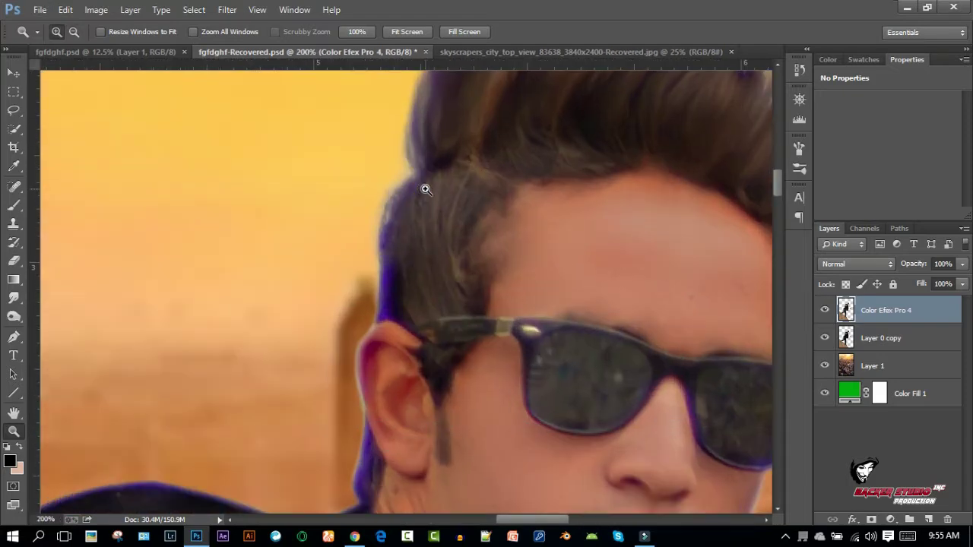
left_click(18, 296)
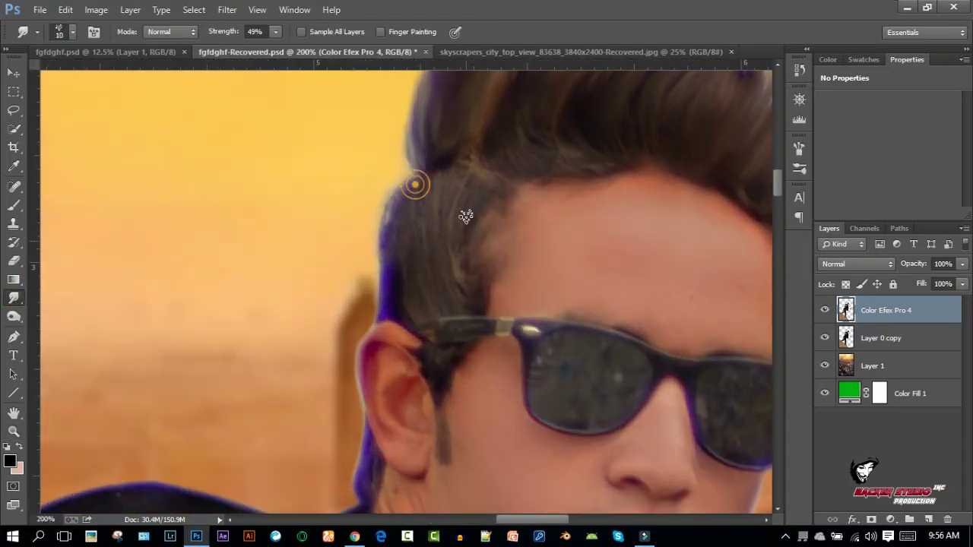
key("bracketright")
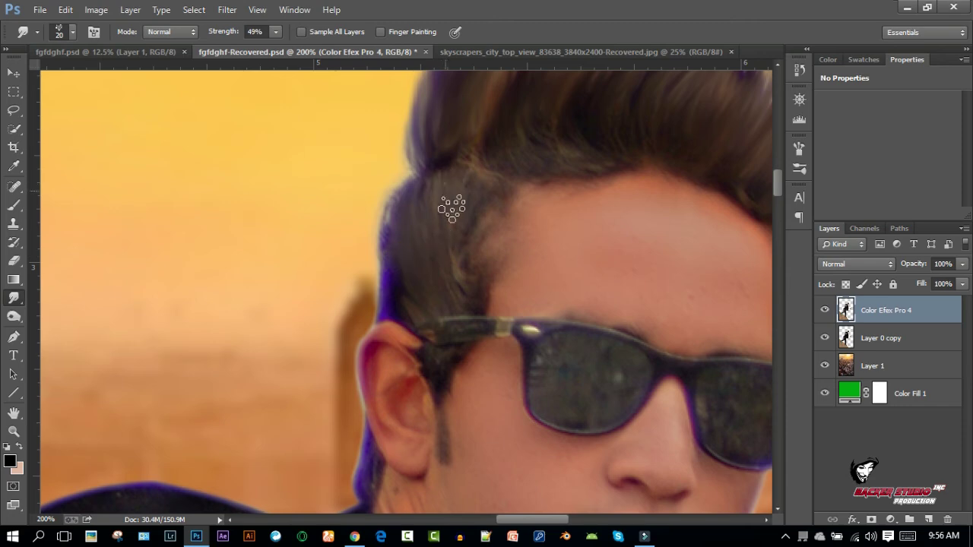
scroll(464, 415, "down", 5)
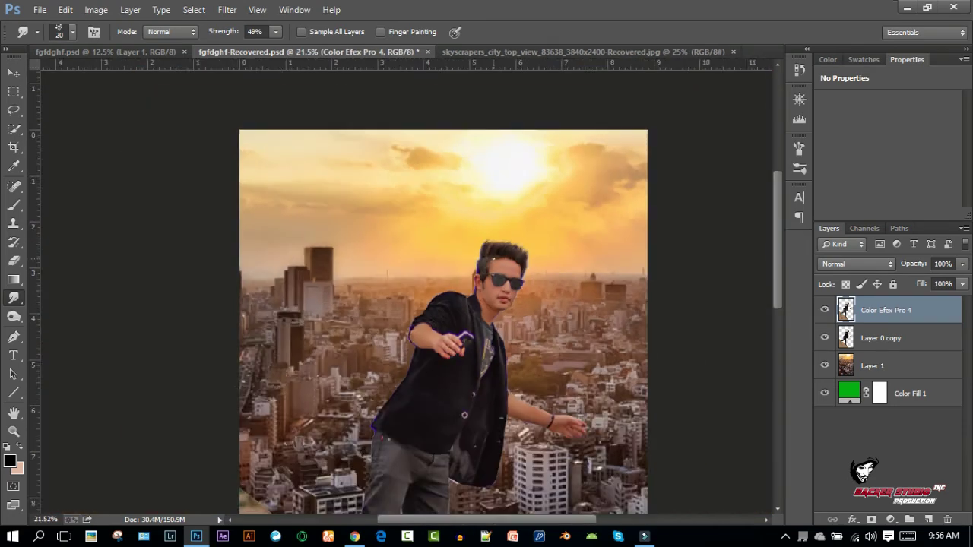
scroll(465, 415, "down", 2)
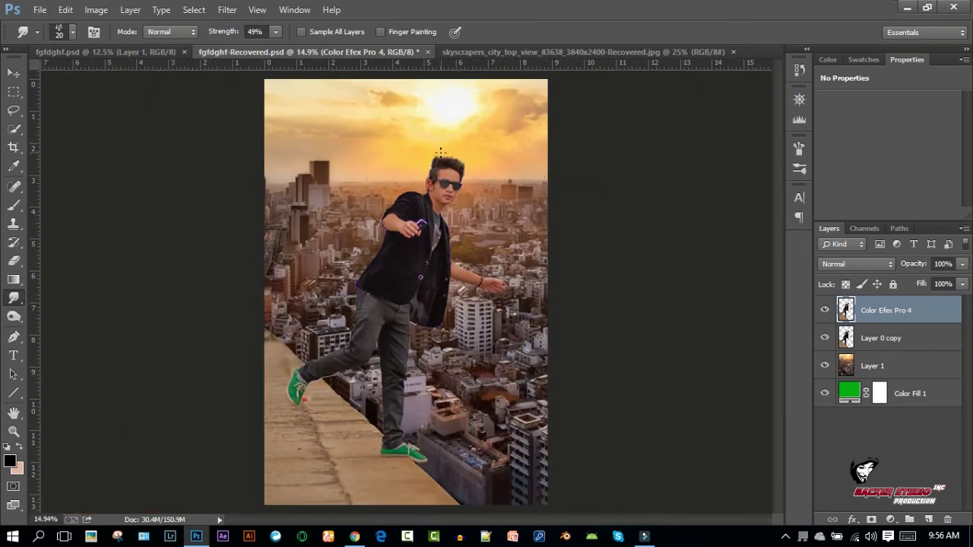
left_click(228, 10)
left_click(258, 91)
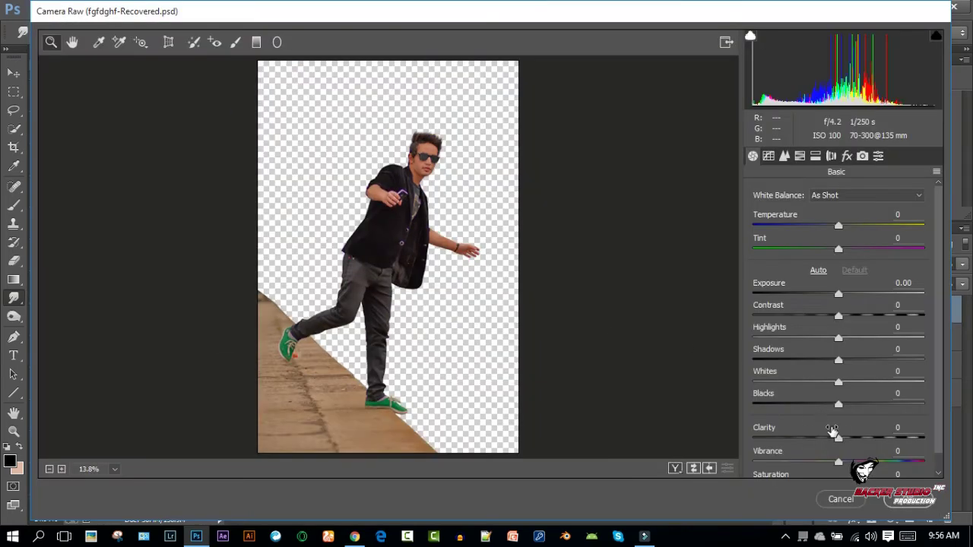
Set Clarity +24, Highlights -62, Shadows +16 and Blacks -28 in Camera Raw
left_click_drag(839, 439, 857, 439)
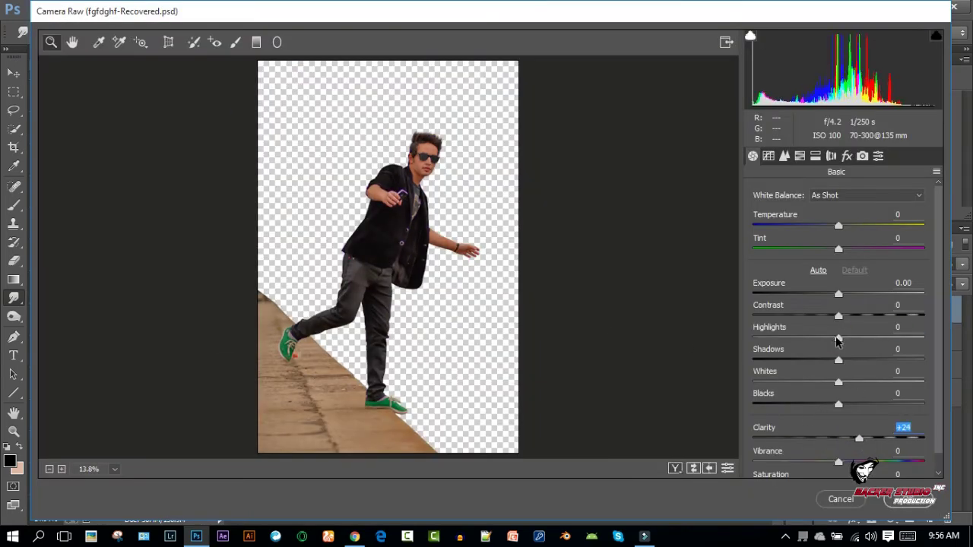
left_click_drag(838, 338, 787, 337)
left_click_drag(839, 360, 852, 360)
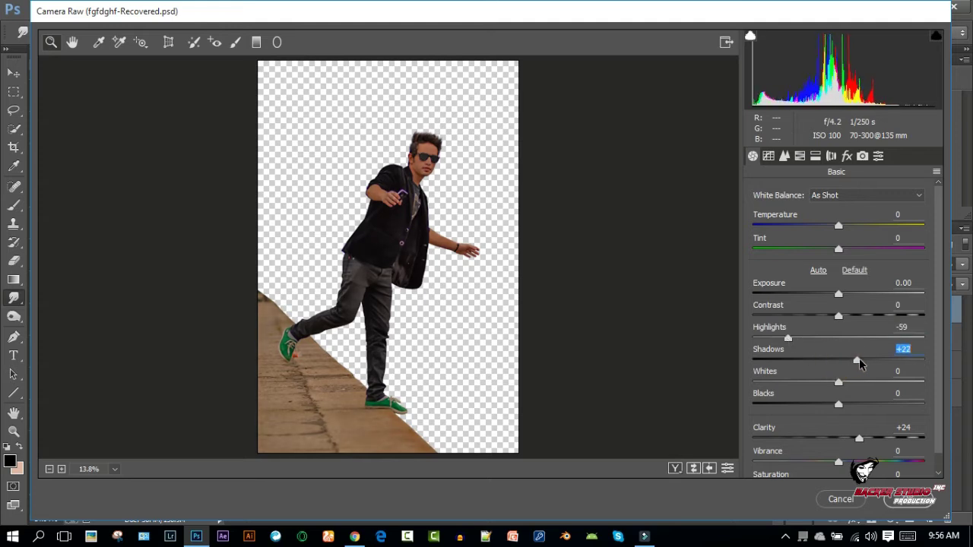
left_click(785, 339)
left_click_drag(839, 406, 814, 404)
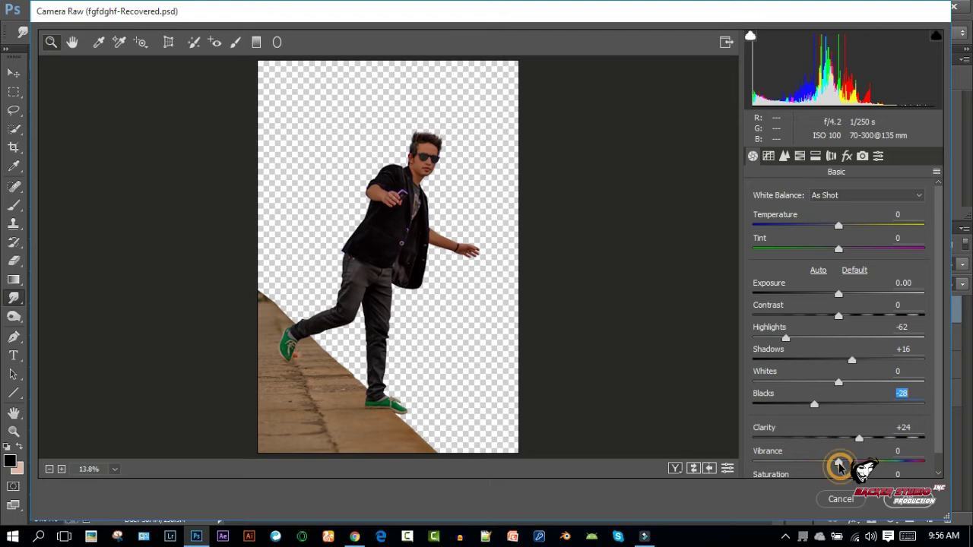
Set Greens saturation +100, Oranges luminance +57, noise reduction 16, and apply
left_click(800, 156)
left_click_drag(843, 331, 928, 332)
left_click(842, 212)
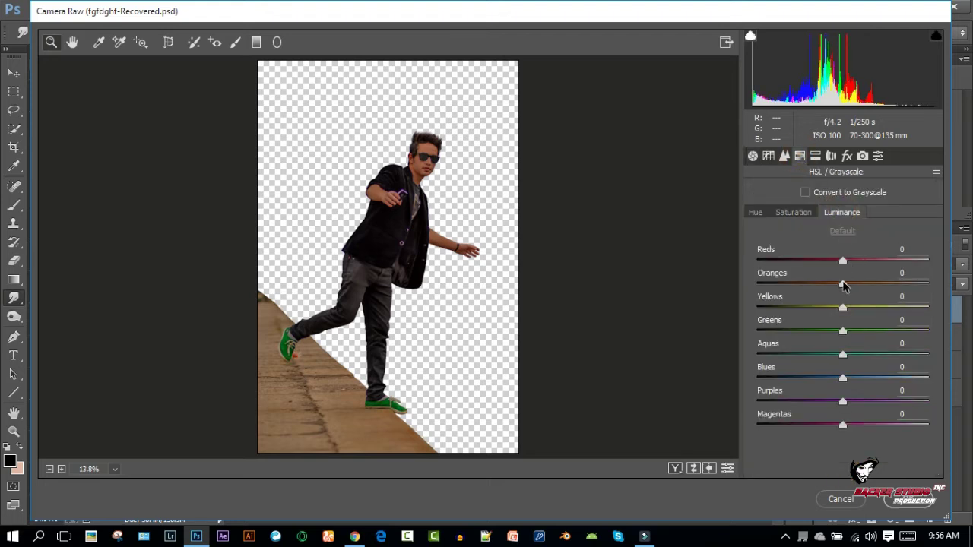
left_click_drag(842, 284, 891, 284)
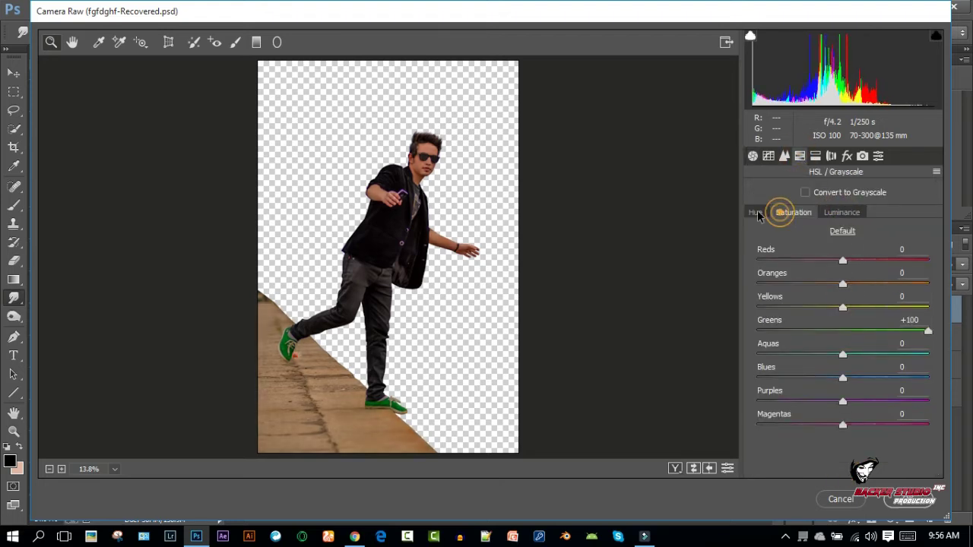
left_click(783, 156)
left_click_drag(753, 332, 780, 332)
left_click(912, 499)
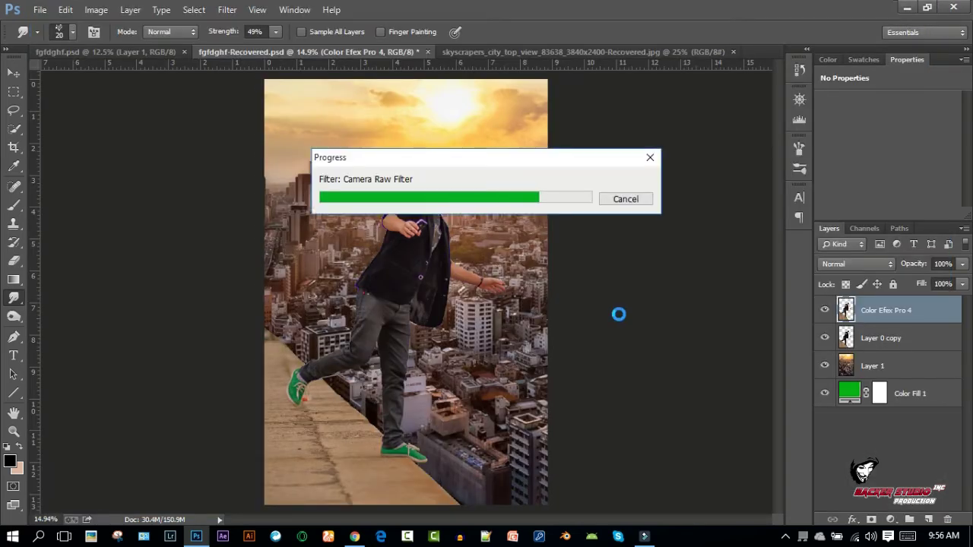
Close the extra documents, replace Layer 0 copy with new Layer 2, and fill it via Apply Image
left_click(733, 51)
left_click(186, 52)
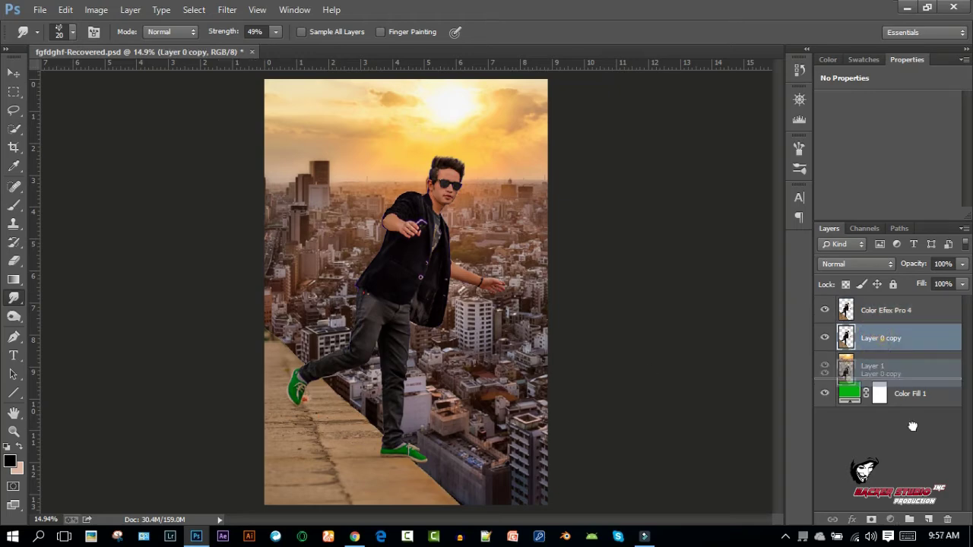
left_click_drag(874, 340, 948, 519)
left_click(881, 312)
left_click(928, 518)
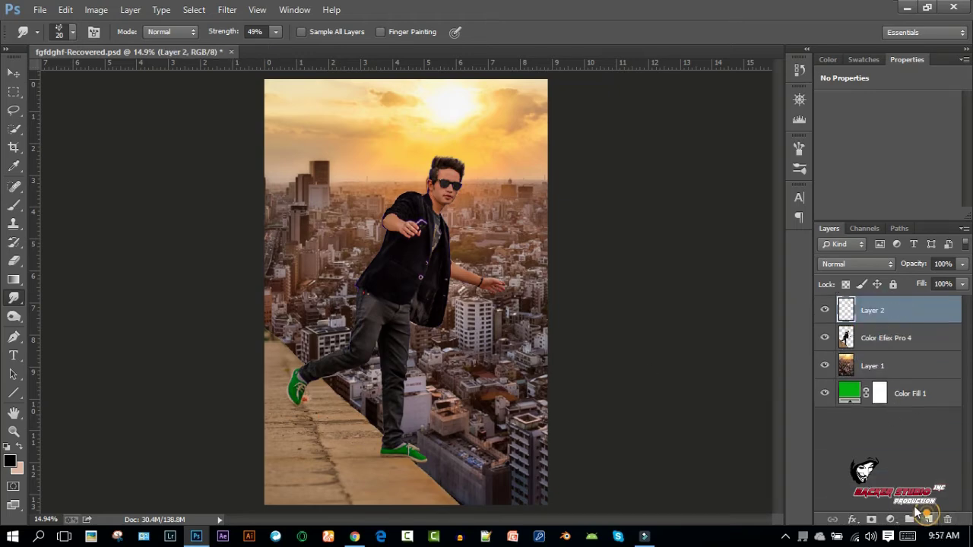
left_click(95, 10)
left_click(130, 213)
key("Return")
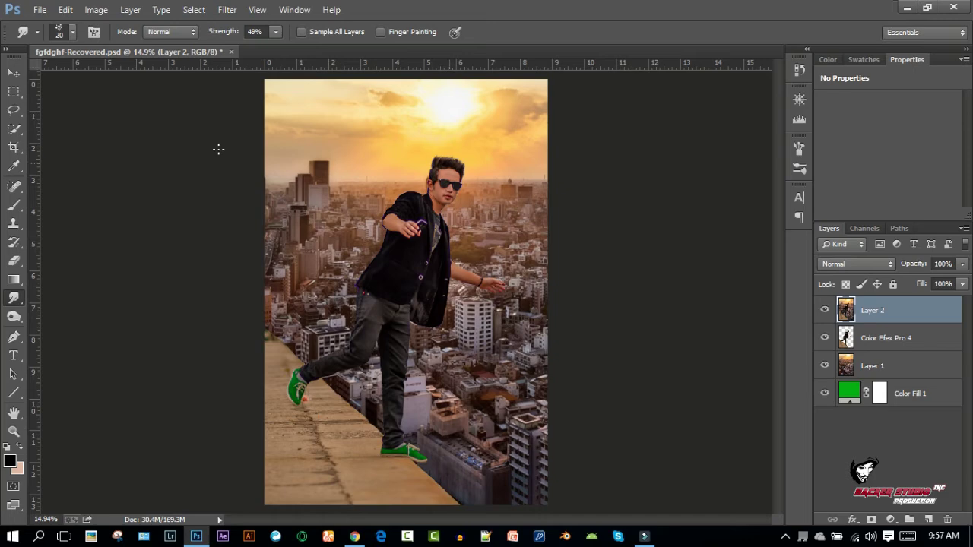
Save the file as fhf.psd and launch Color Efex Pro 4
key("ctrl+shift+s")
type("fgf")
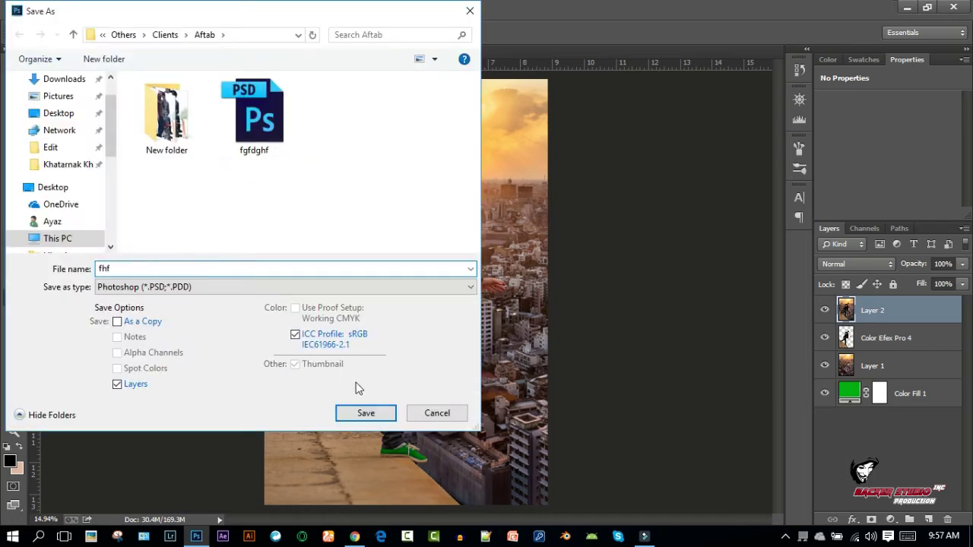
left_click(365, 410)
left_click(645, 158)
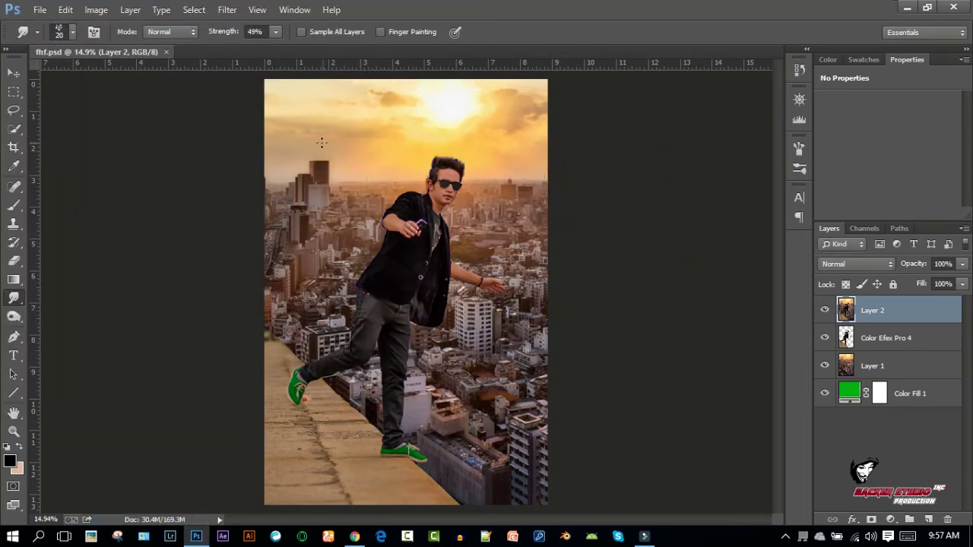
left_click(227, 10)
left_click(458, 318)
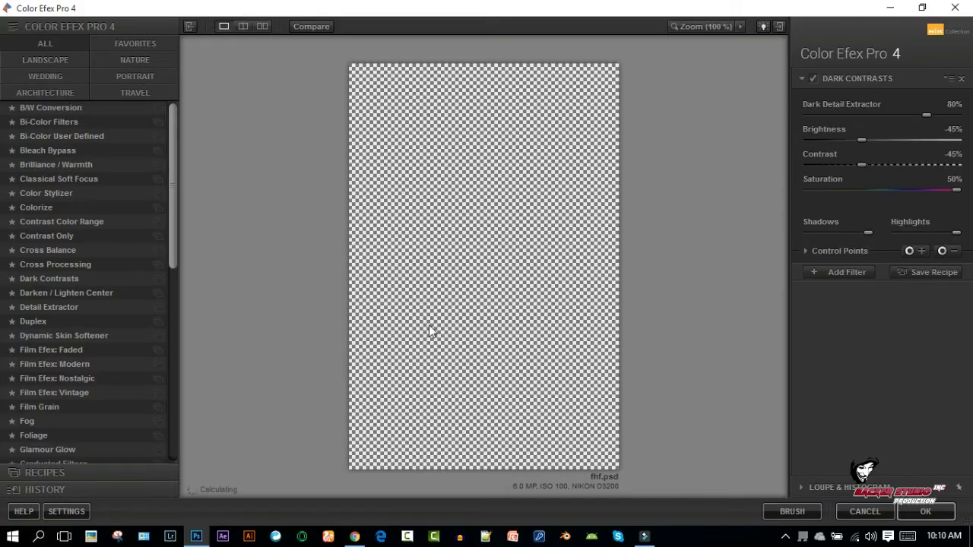
Lower Dark Contrasts opacity to 25% and add Detail Extractor as a second filter
left_click(805, 250)
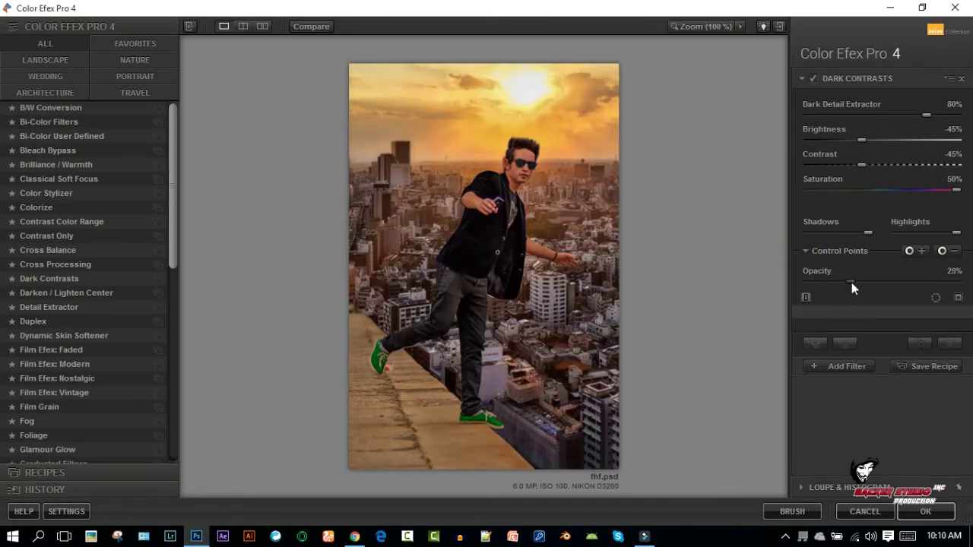
left_click_drag(851, 282, 845, 281)
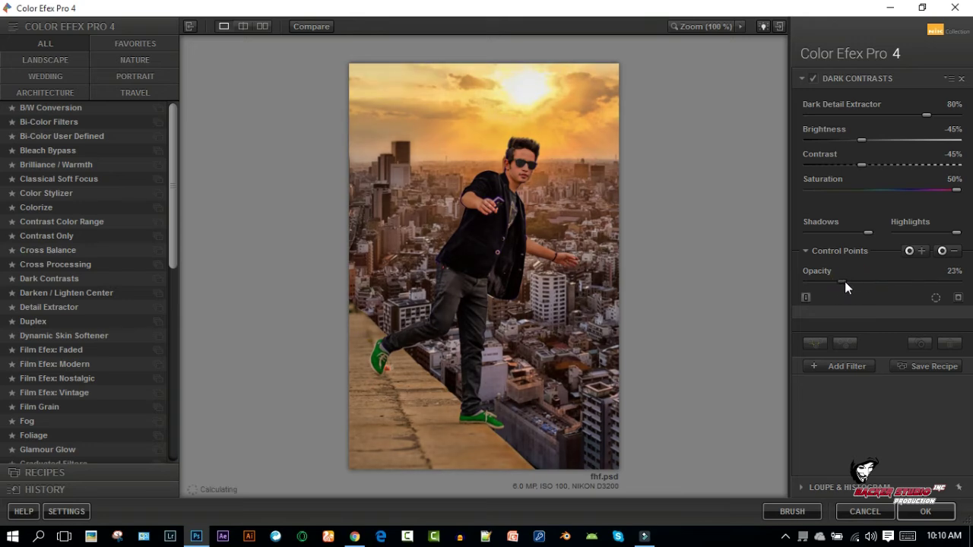
left_click(837, 370)
left_click(64, 308)
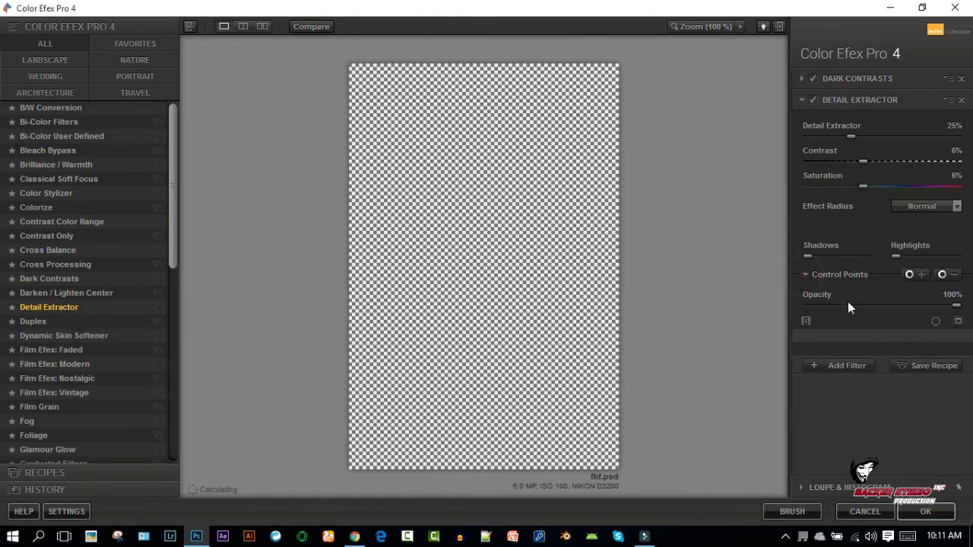
Add Tonal Contrast at about 20% strength as a third filter and apply the stack
left_click(837, 384)
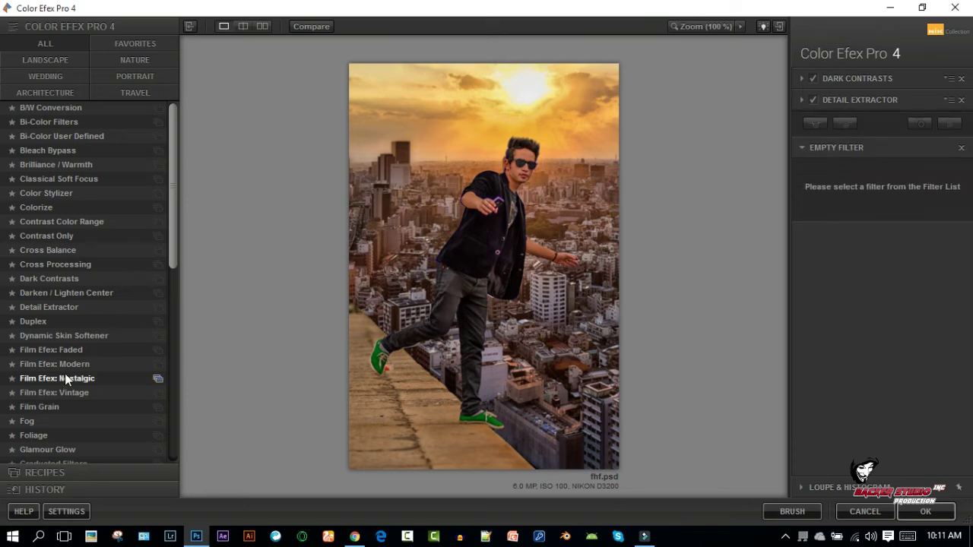
scroll(64, 378, "down", 7)
scroll(68, 357, "down", 3)
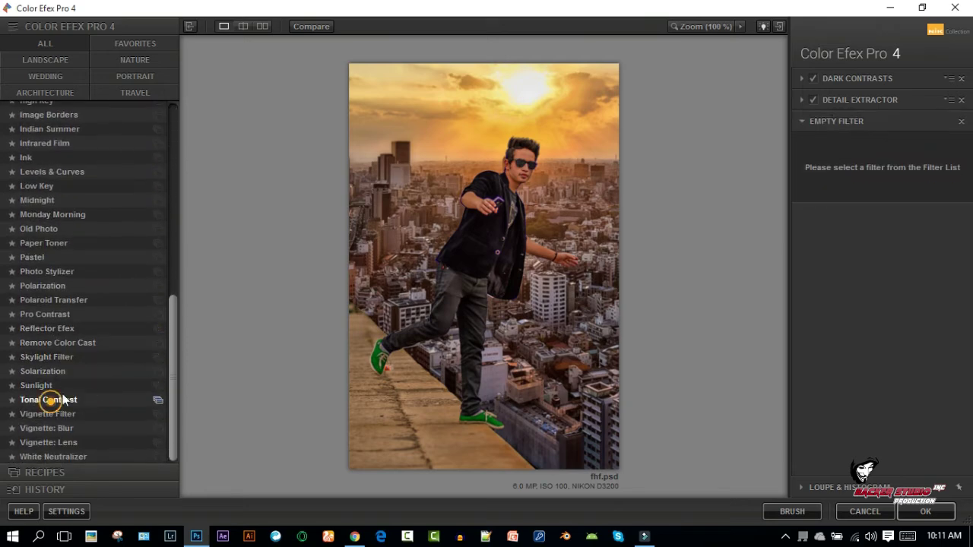
left_click(51, 400)
left_click(807, 320)
left_click(840, 352)
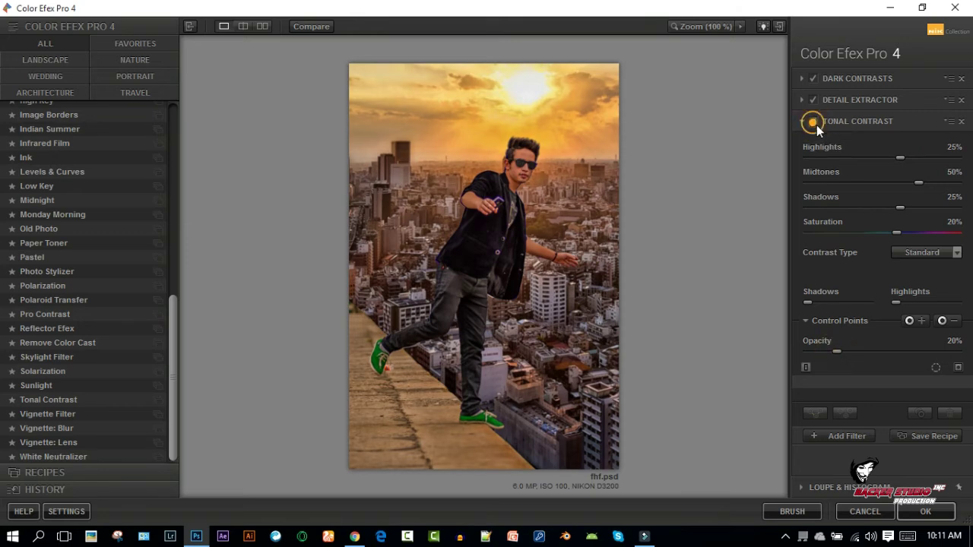
left_click(847, 435)
left_click(926, 511)
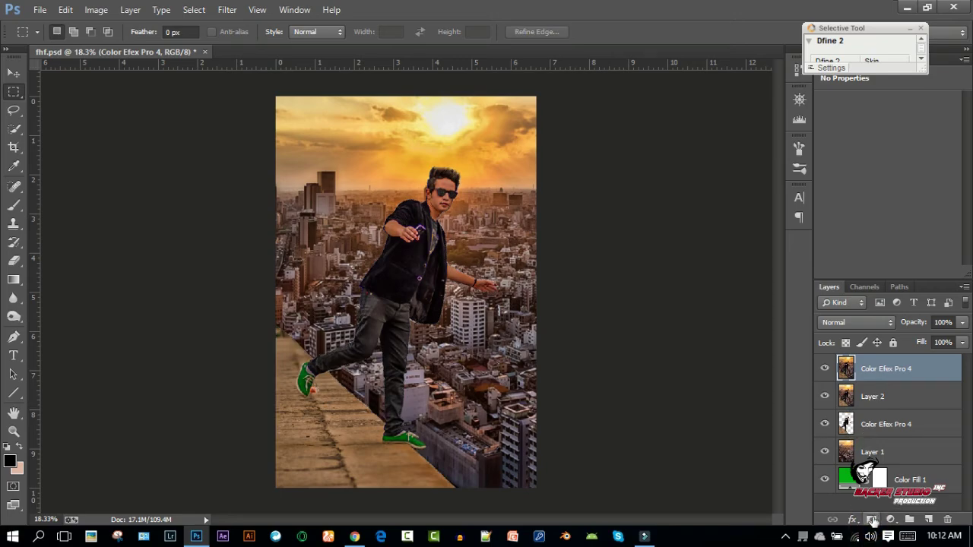
Add a white layer mask to the Color Efex layer and pick a smaller brush
left_click(873, 520)
scroll(435, 186, "up", 2)
scroll(435, 186, "up", 3)
scroll(440, 194, "up", 2)
key("b")
scroll(445, 194, "up", 2)
key("bracketleft")
key("bracketleft")
key("bracketleft")
scroll(456, 175, "up", 2)
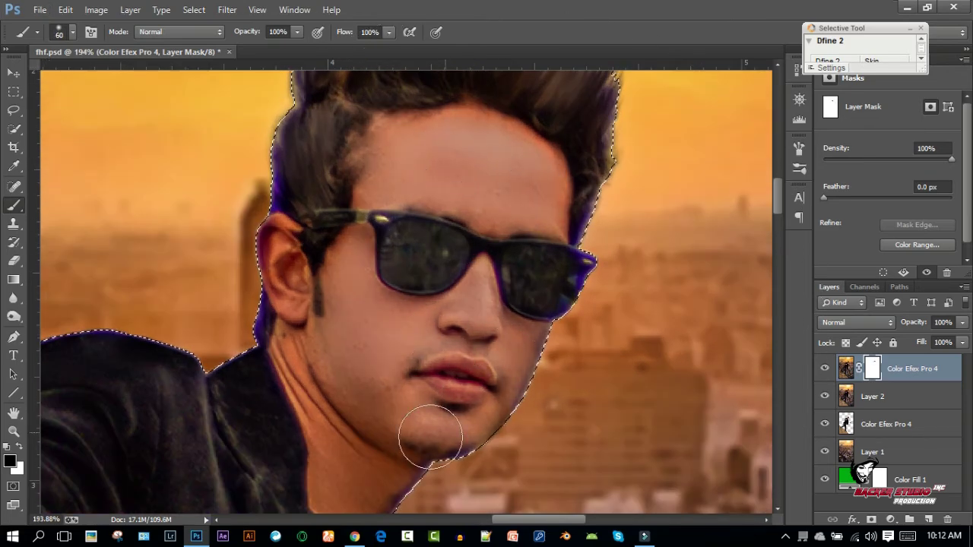
scroll(375, 398, "down", 3)
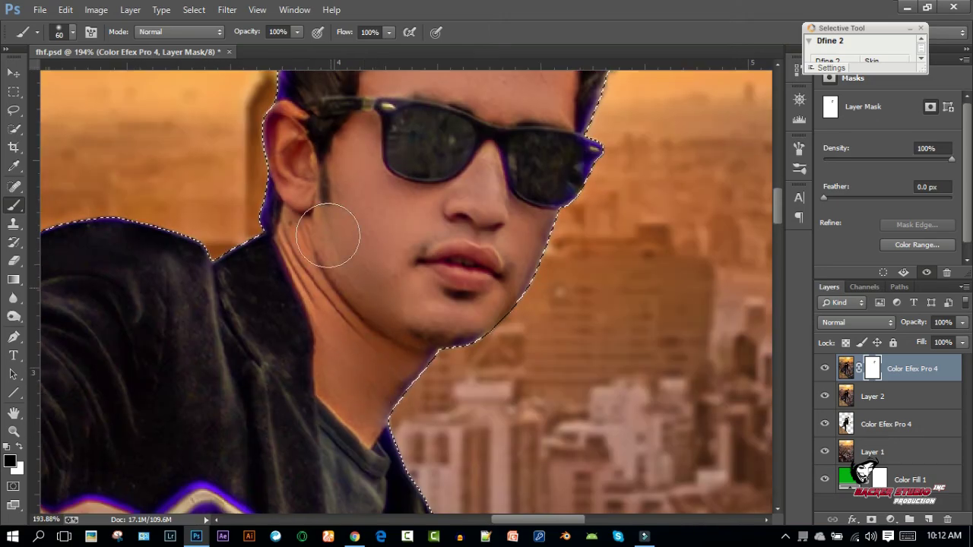
scroll(428, 341, "down", 5)
scroll(282, 335, "up", 2)
scroll(284, 309, "up", 2)
Paint the Color Efex effect off the man's arm, hand and fingers on the mask
mouse_move(283, 308)
left_mouse_down()
mouse_move(456, 380)
mouse_move(537, 428)
mouse_move(272, 380)
left_mouse_up()
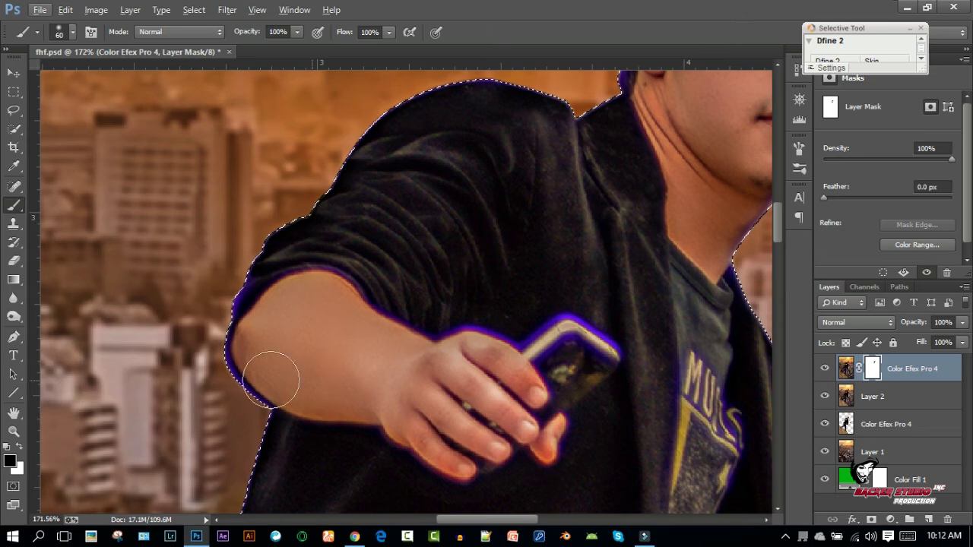
scroll(460, 434, "down", 3)
scroll(315, 369, "up", 3)
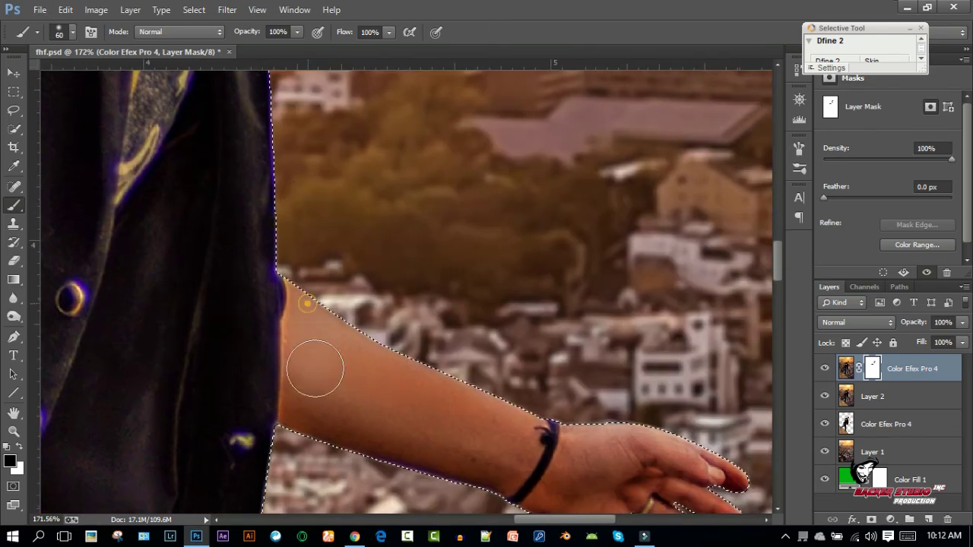
left_click_drag(521, 441, 455, 323)
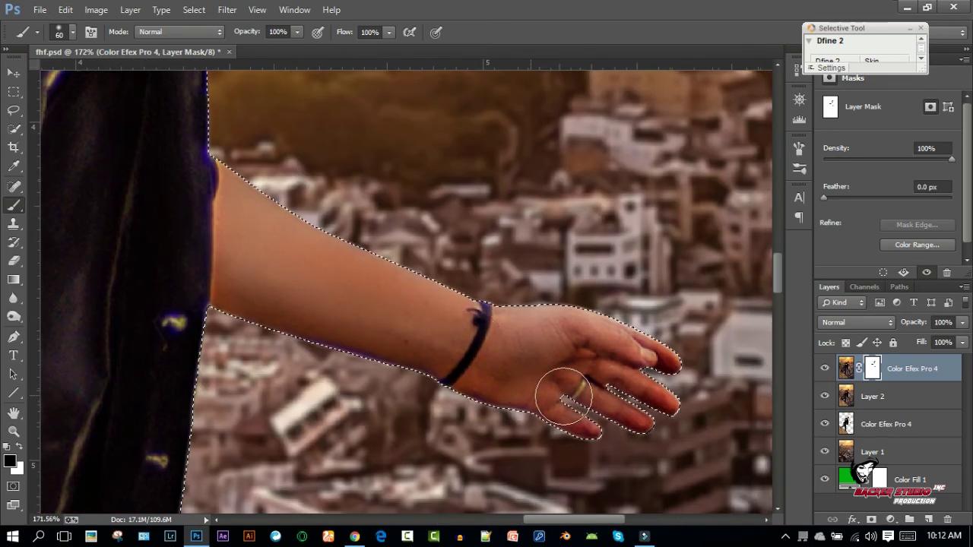
scroll(453, 329, "down", 5)
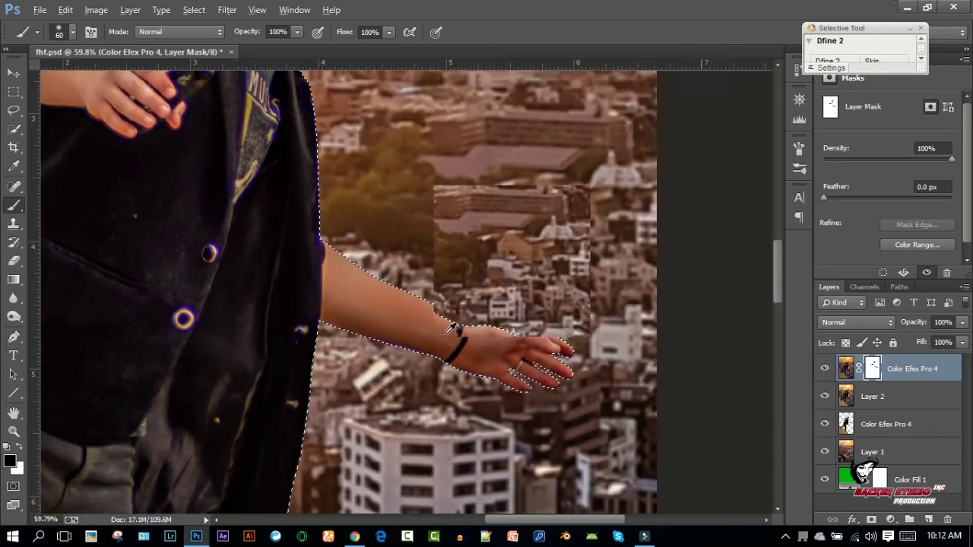
scroll(454, 328, "down", 6)
scroll(454, 328, "up", 1)
Create Layer 3, stamp the merged image into it, and launch Camera Raw Filter
left_click(927, 520)
left_click(95, 9)
left_click(124, 210)
left_click(606, 145)
left_click(227, 10)
left_click(263, 92)
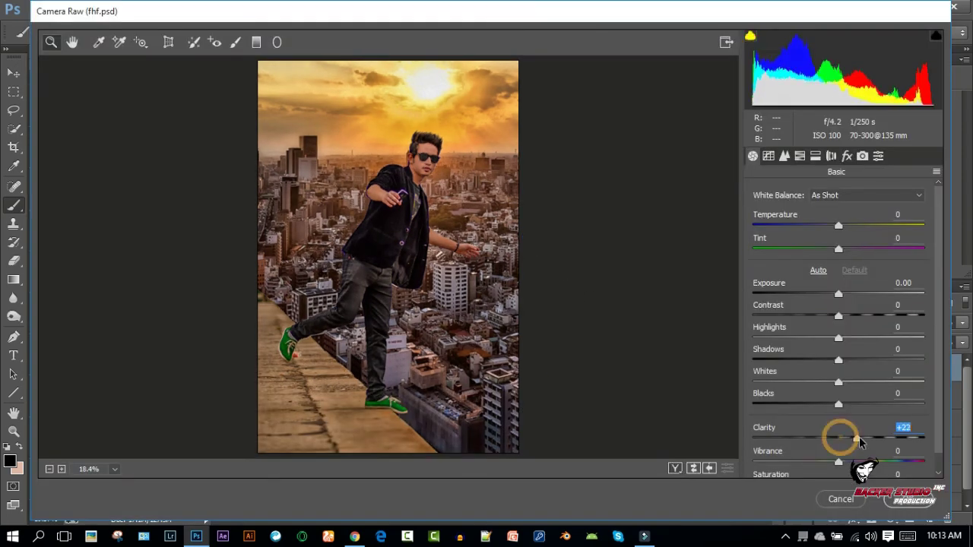
Set Clarity +35, Shadows +17, Blacks -2, Contrast +3, Vibrance +9, vignetting -15, and apply
left_click_drag(859, 441, 876, 441)
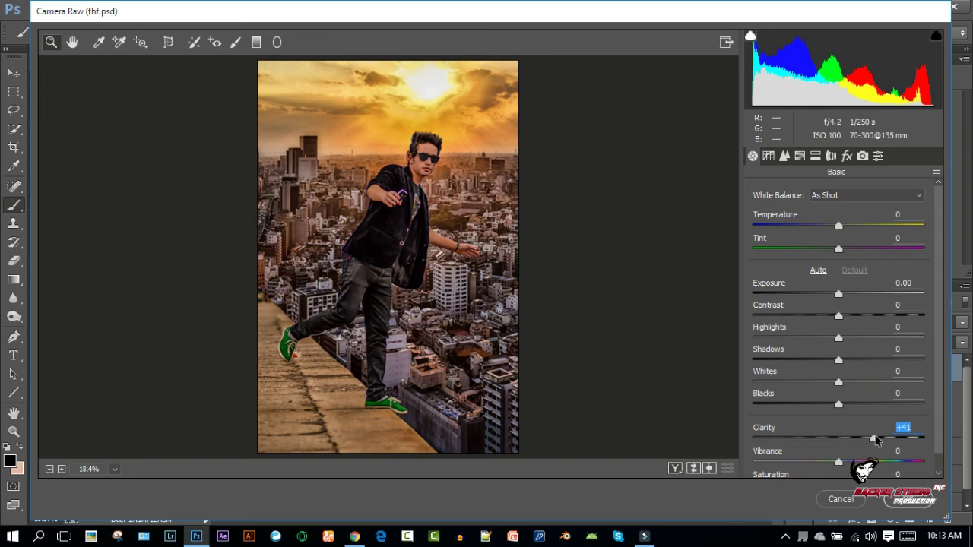
left_click_drag(839, 359, 852, 360)
left_click_drag(874, 438, 869, 439)
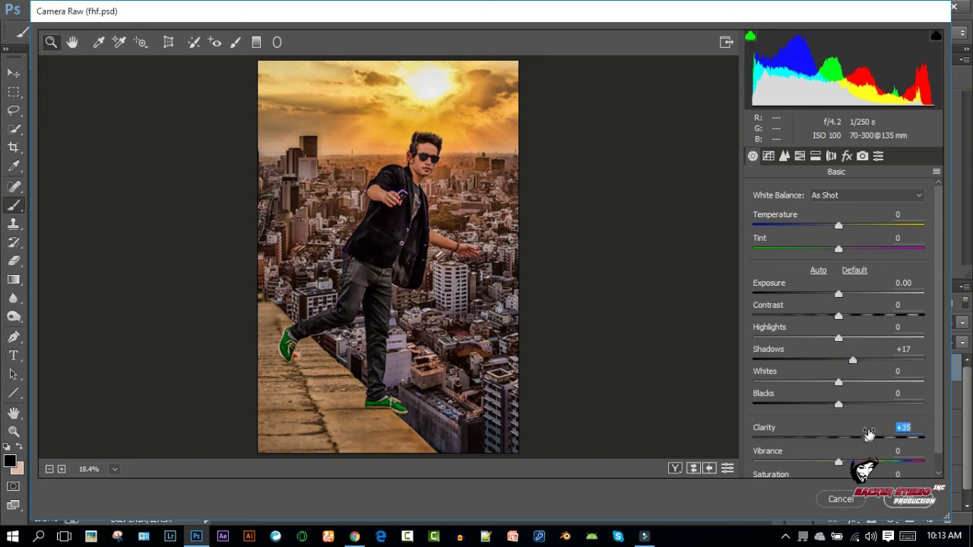
left_click_drag(838, 405, 837, 405)
left_click_drag(844, 316, 846, 318)
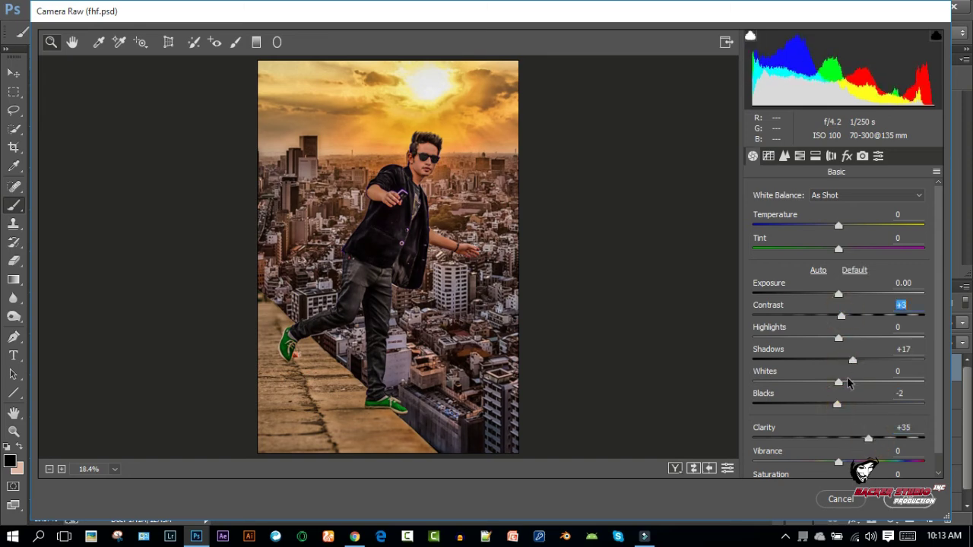
left_click_drag(839, 462, 846, 462)
left_click(847, 156)
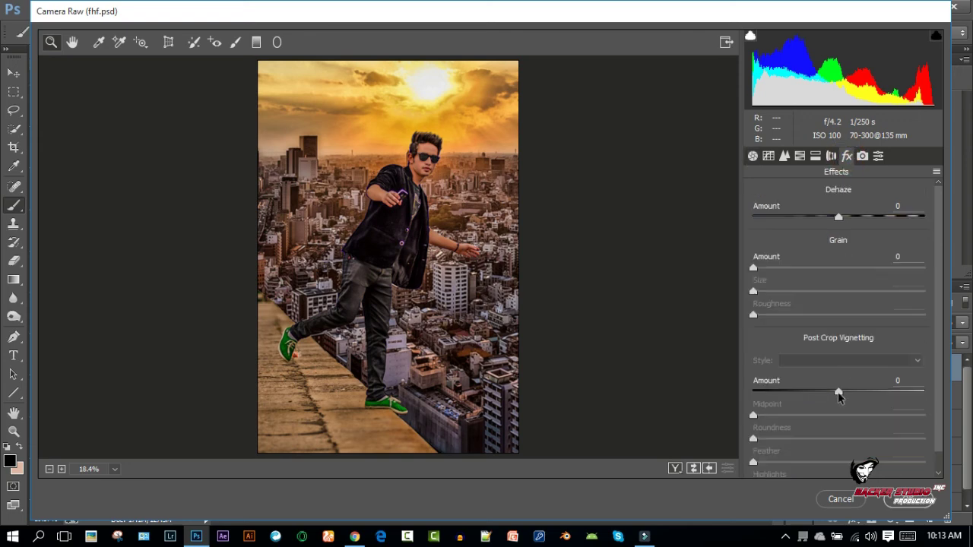
left_click_drag(839, 392, 829, 392)
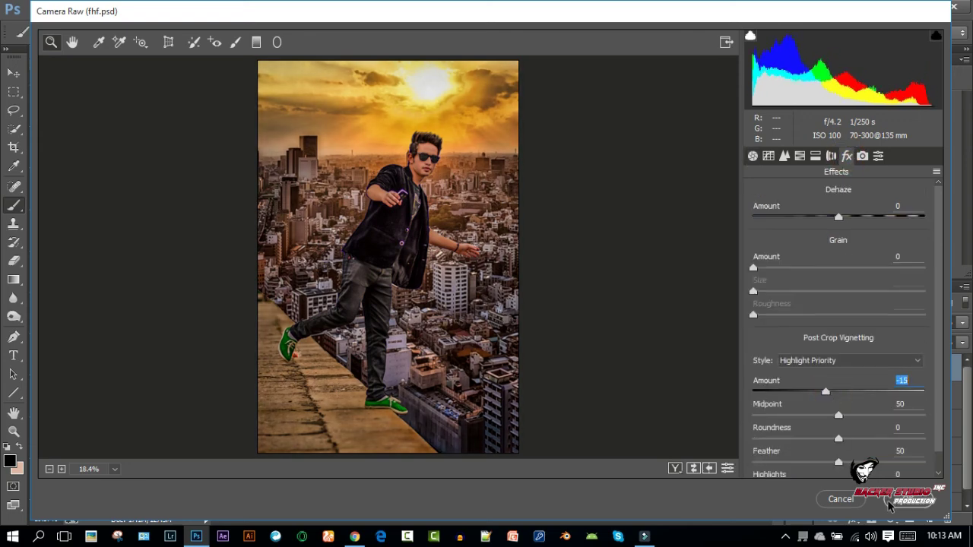
left_click(895, 499)
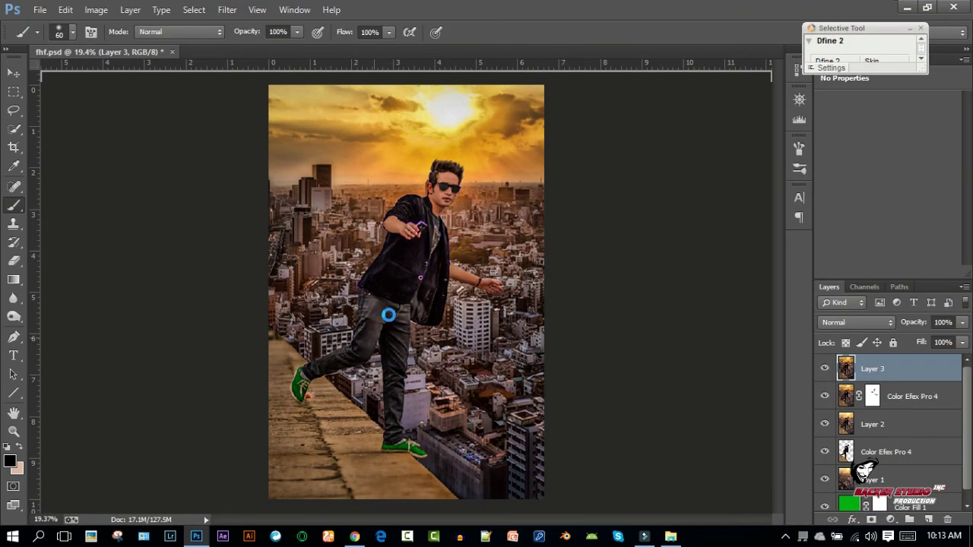
Set the sparks layer to Screen and position it and a copy across the image
left_click(840, 323)
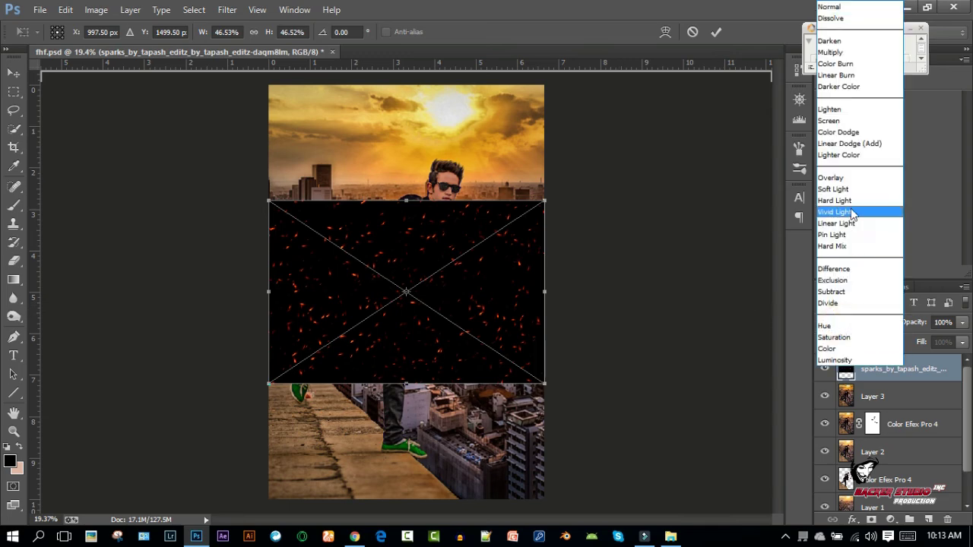
left_click(837, 120)
left_click_drag(497, 303, 502, 429)
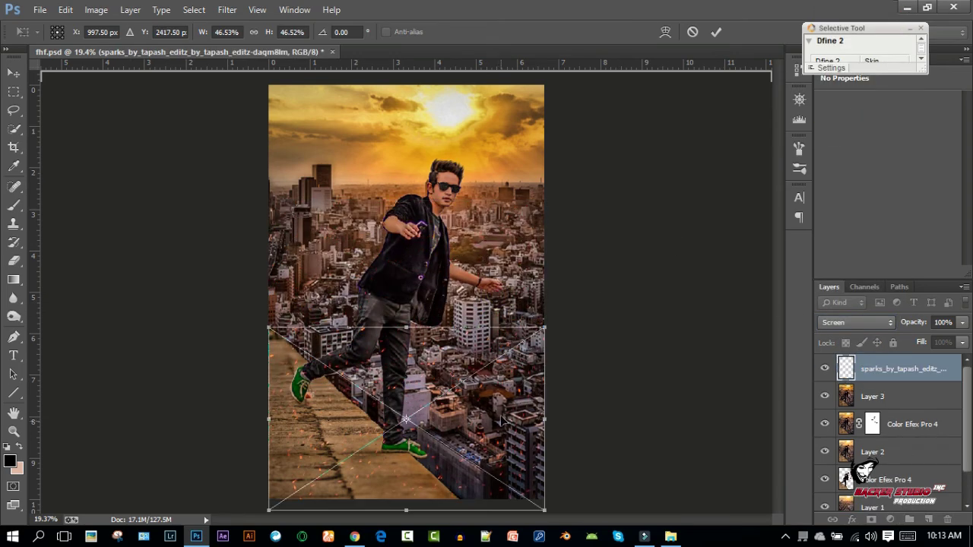
left_click(716, 32)
key("v")
mouse_move(396, 377)
left_mouse_down()
mouse_move(435, 252)
mouse_move(439, 152)
left_mouse_up()
Merge the sparks layers and erase the sparks off the man's face, arm and legs
left_click(878, 422, "shift")
right_click(875, 422)
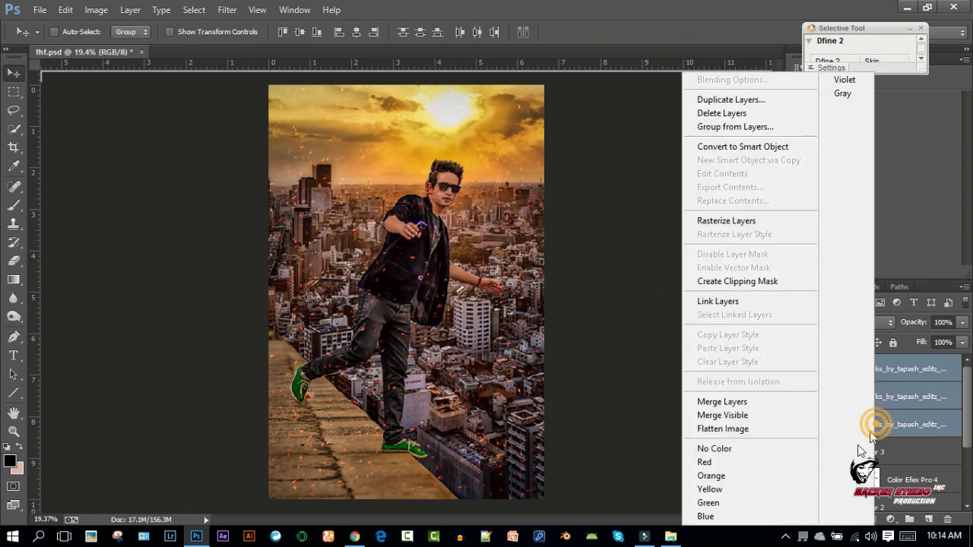
left_click(750, 401)
left_click(857, 322)
left_click(836, 125)
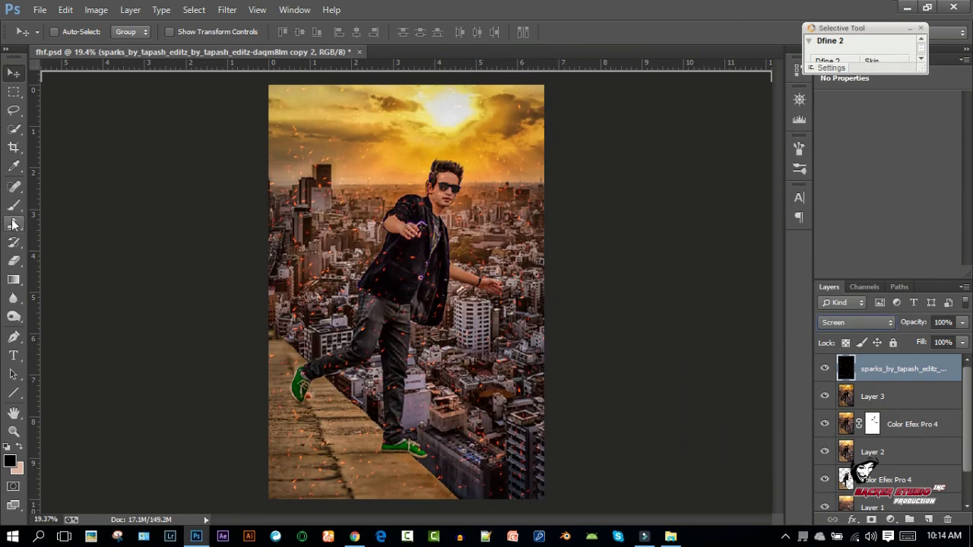
key("e")
left_click_drag(411, 229, 401, 218)
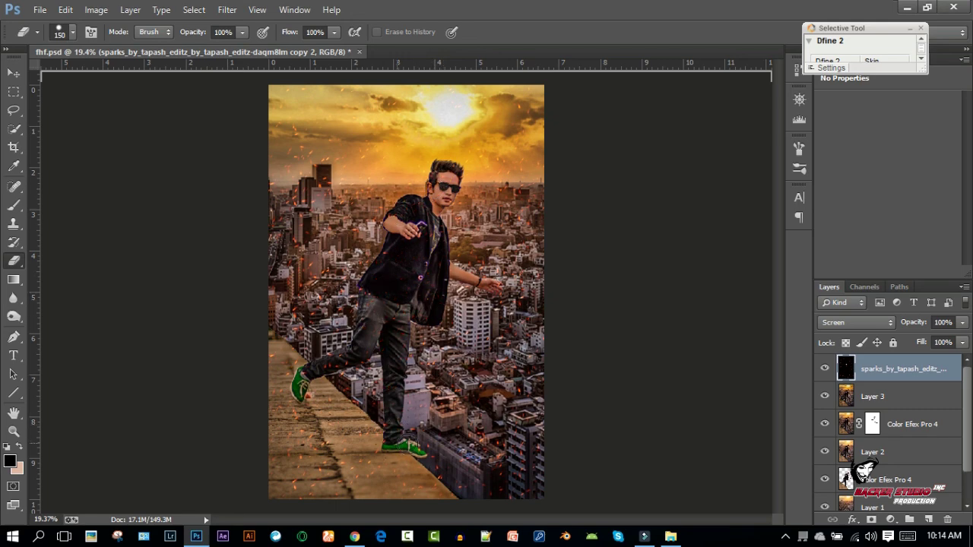
left_click_drag(404, 447, 308, 377)
Lower the sparks layer opacity to 59% and open Gaussian Blur
left_click_drag(893, 322, 873, 322)
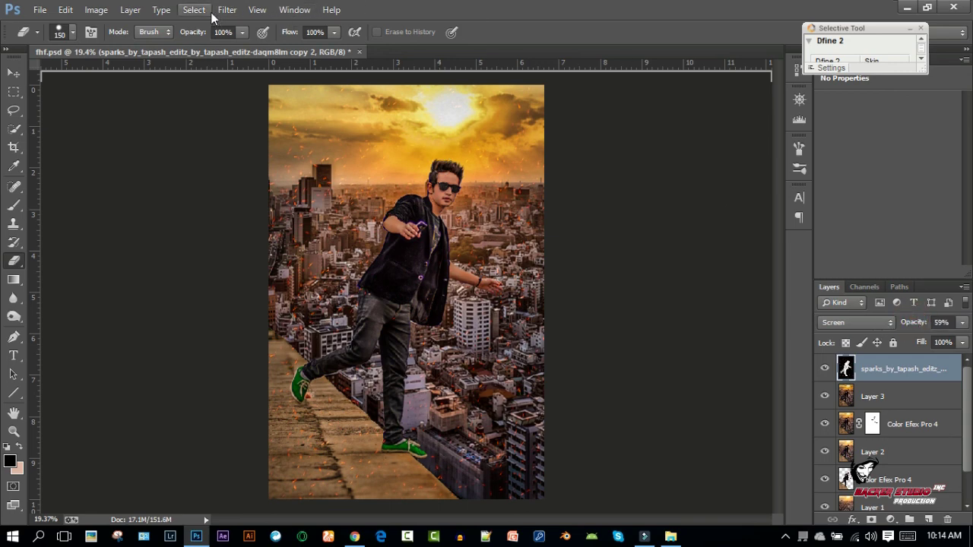
left_click(226, 10)
mouse_move(258, 177)
left_click(445, 275)
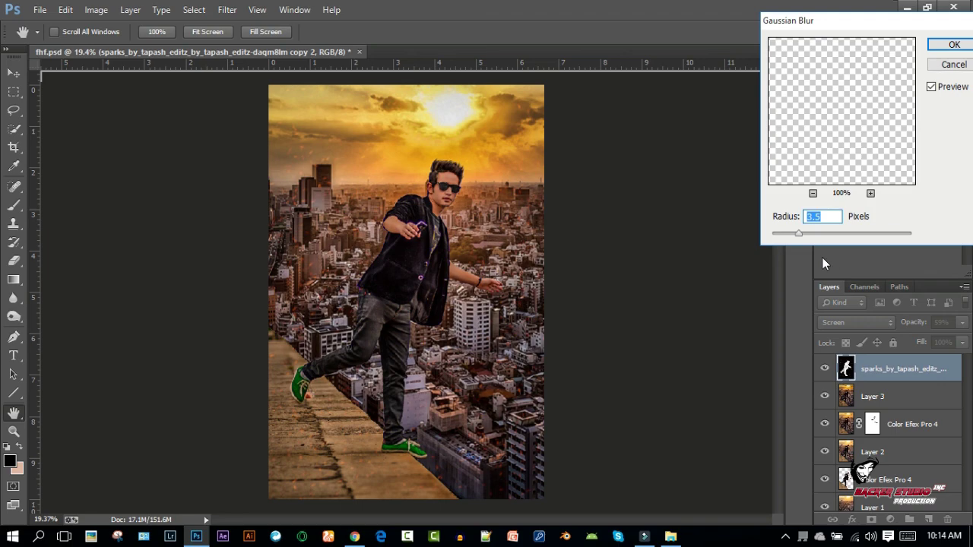